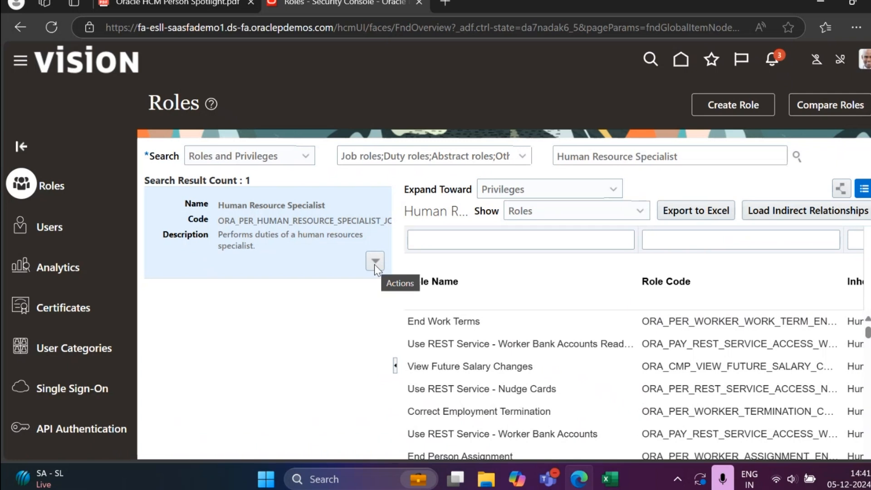
# Step: Open the predefined Human Resource Specialist role for editing, examine its role hierarchy and cancel the edit
pyautogui.click(374, 265)
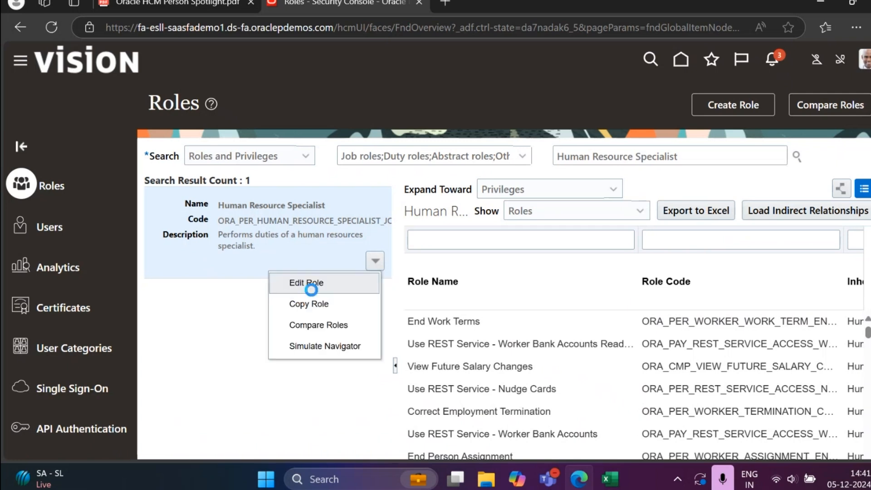
pyautogui.click(311, 288)
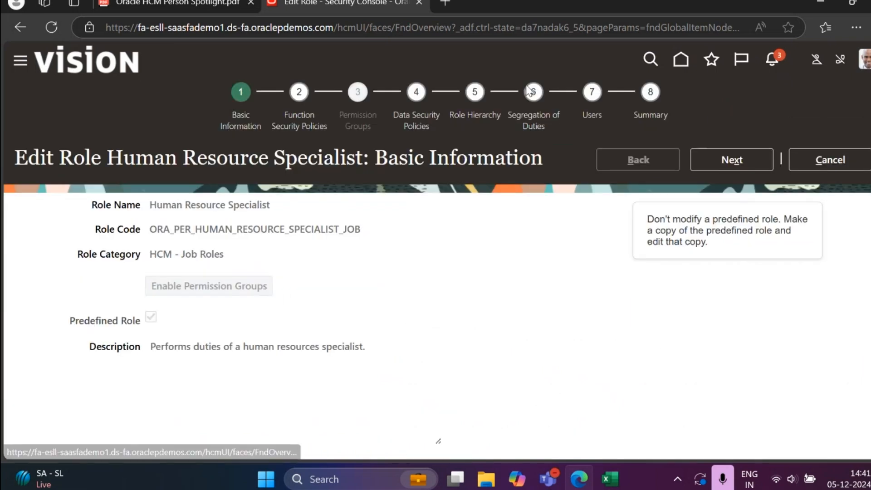
pyautogui.click(478, 113)
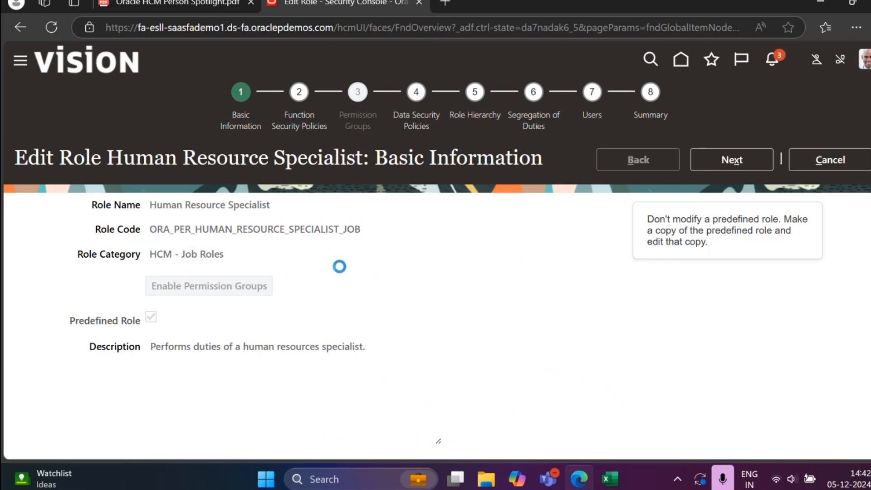
pyautogui.scroll(-5, 301, 170)
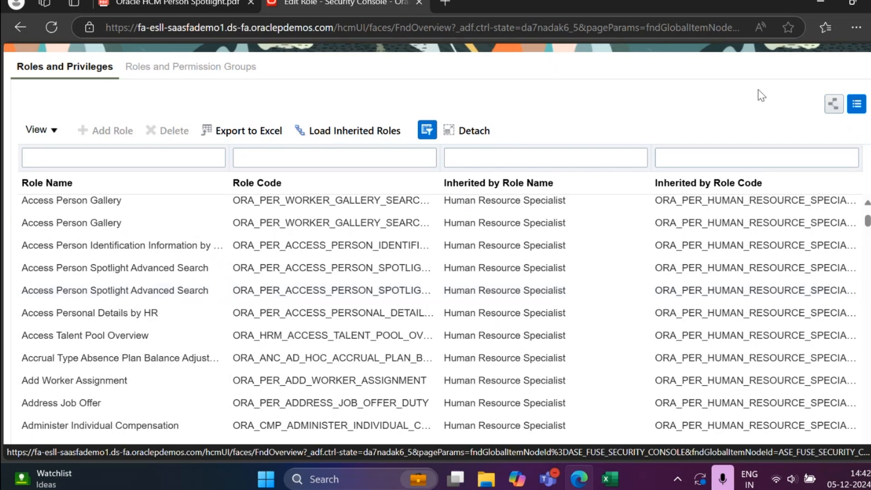
pyautogui.scroll(2, 766, 89)
pyautogui.click(839, 92)
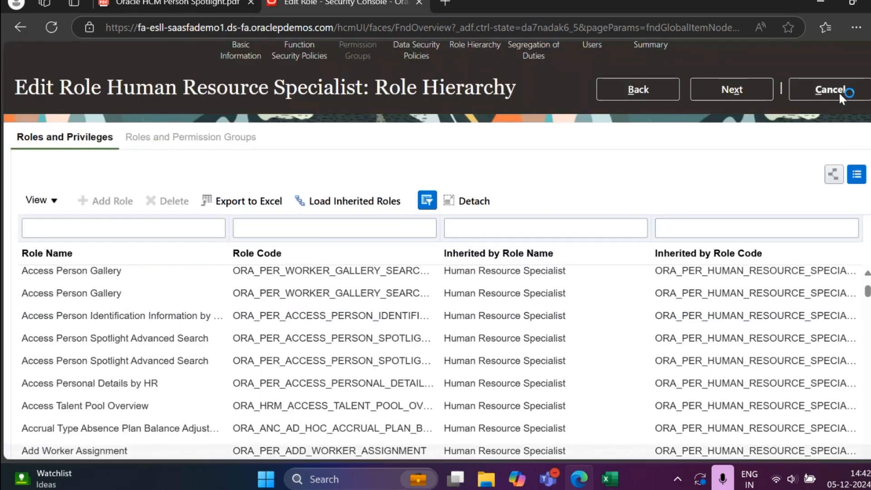
# Step: Search the roles for "Hr spec" and load the HR Specialist role
pyautogui.moveTo(721, 155); pyautogui.dragTo(559, 156)
pyautogui.write('HR s')
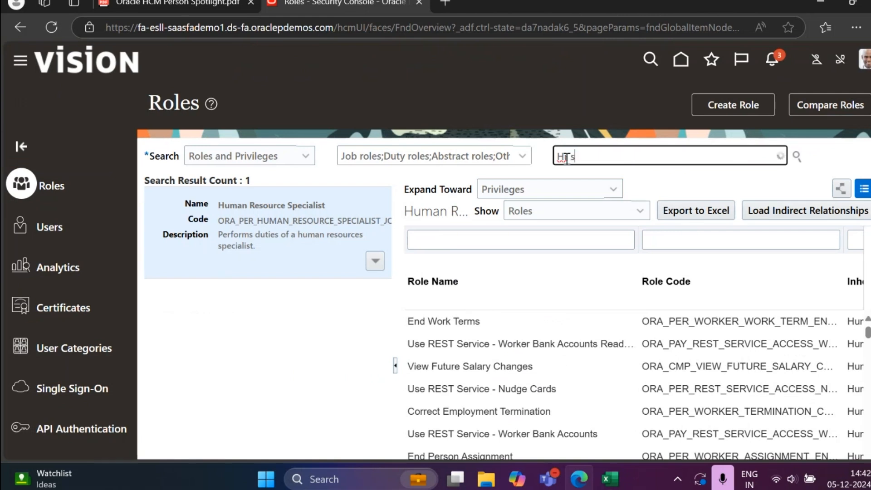
pyautogui.write('p')
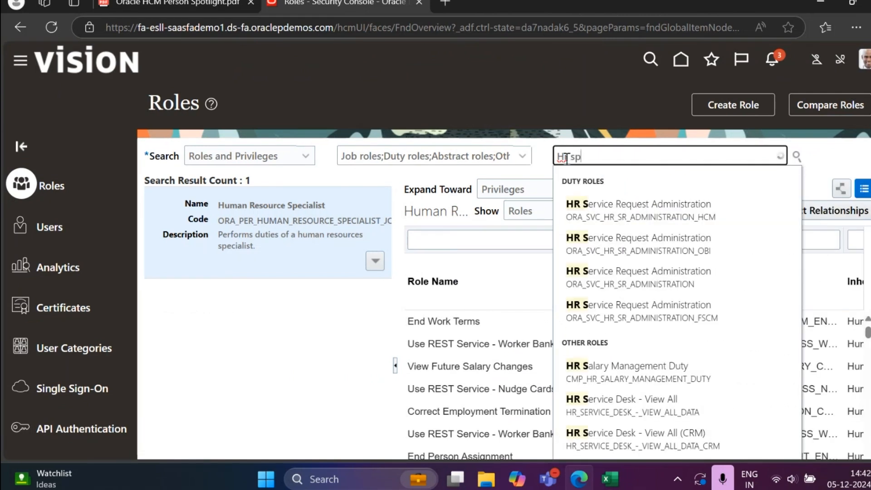
pyautogui.write('e')
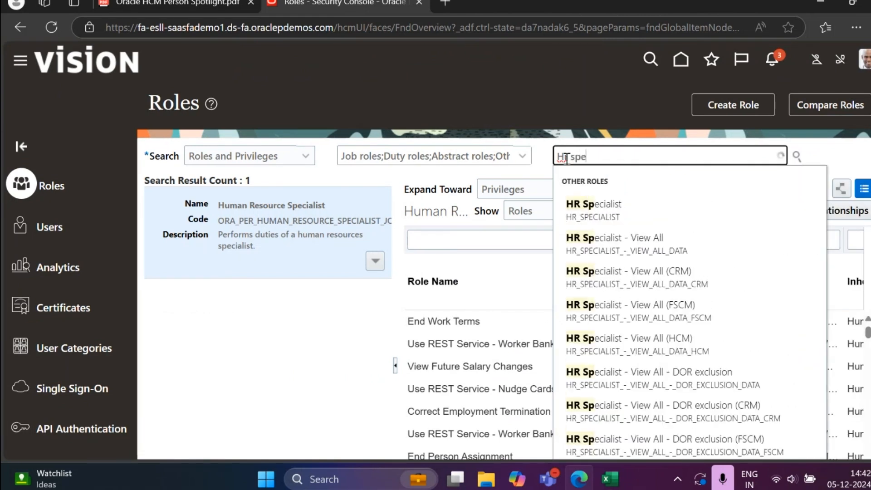
pyautogui.write('c')
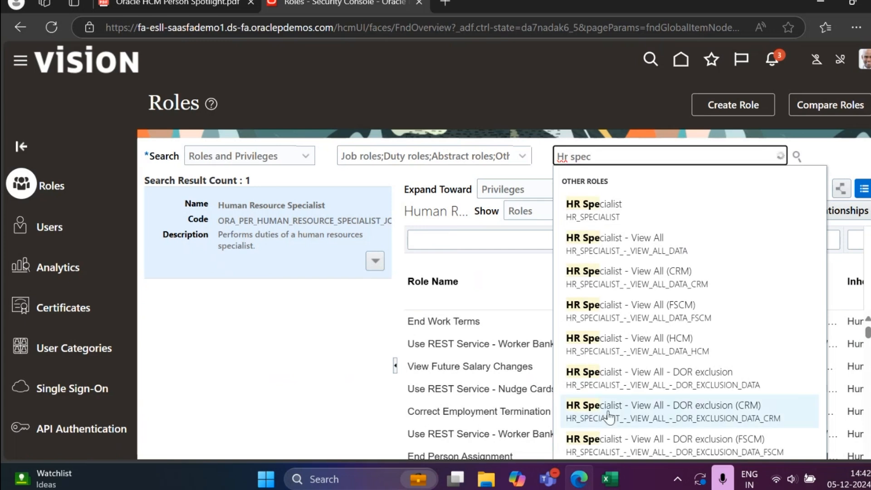
pyautogui.hotkey('alt', 'Tab')
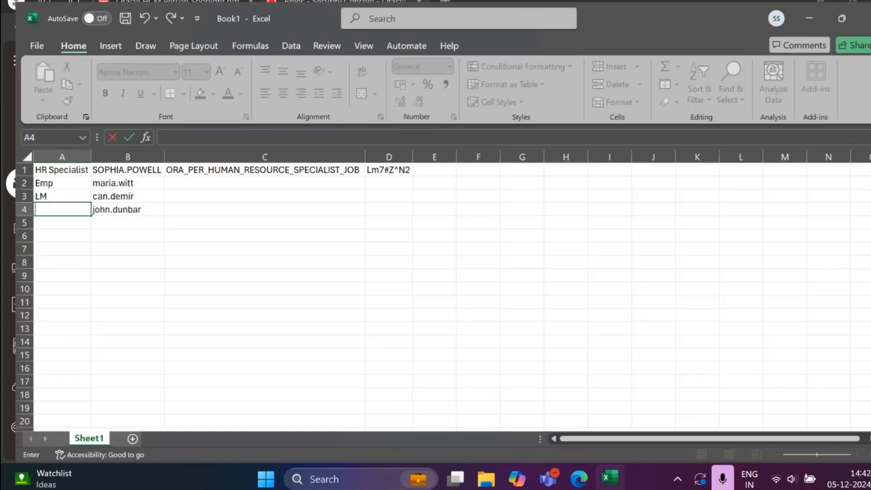
pyautogui.hotkey('alt', 'Tab')
pyautogui.click(641, 218)
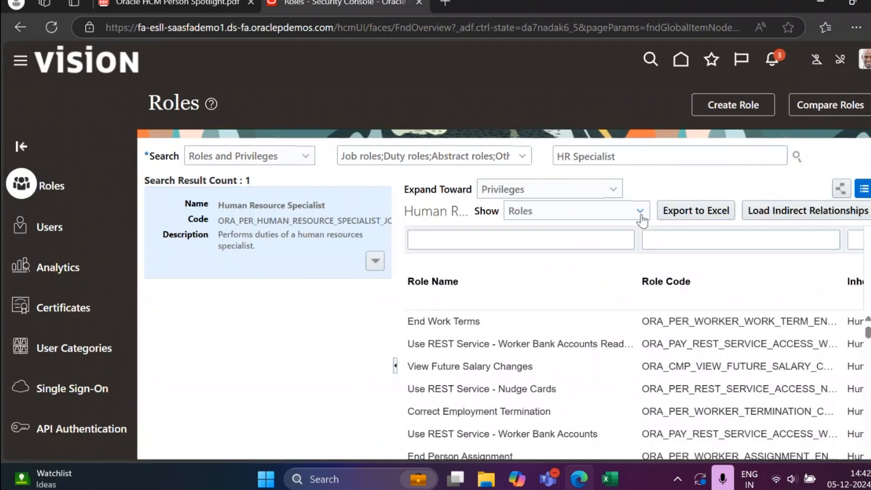
pyautogui.moveTo(620, 157); pyautogui.dragTo(527, 149)
pyautogui.click(527, 149)
pyautogui.press('super+v')
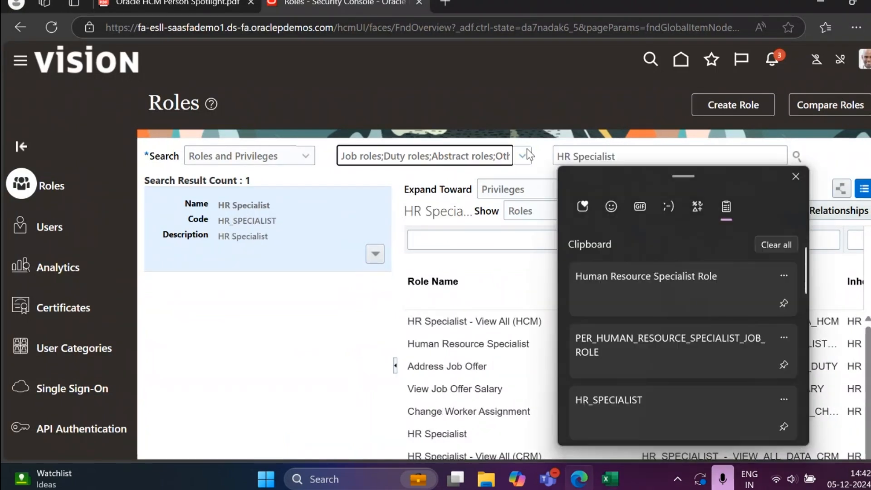
pyautogui.scroll(-2, 677, 366)
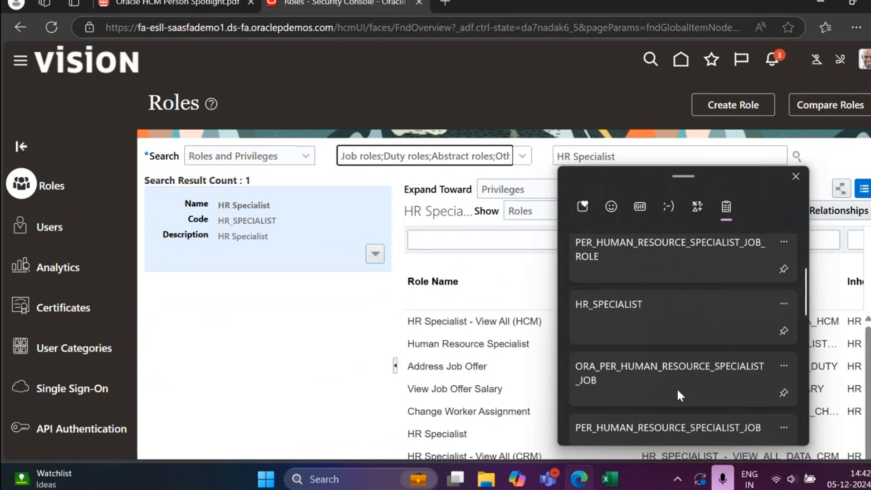
pyautogui.scroll(-1, 677, 389)
pyautogui.click(681, 347)
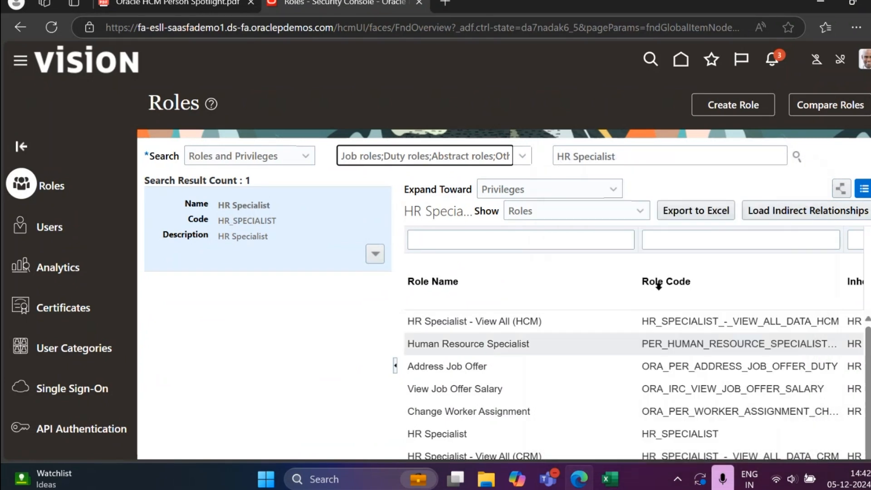
# Step: Search for PER_HUMAN_RESOURCE_SPECIALIST_JOB_ROLE from the clipboard history and load the Human Resource Specialist Role
pyautogui.doubleClick(710, 155)
pyautogui.press('BackSpace')
pyautogui.press('BackSpace')
pyautogui.press('BackSpace')
pyautogui.press('BackSpace')
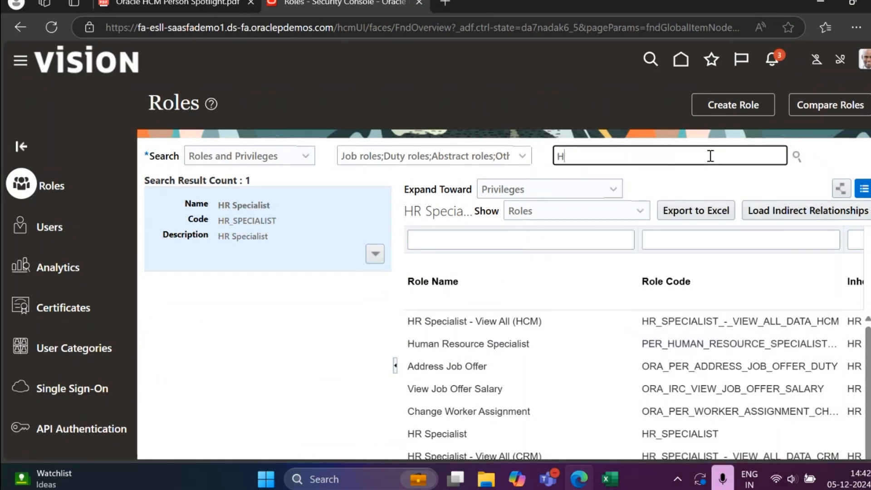
pyautogui.press('super+v')
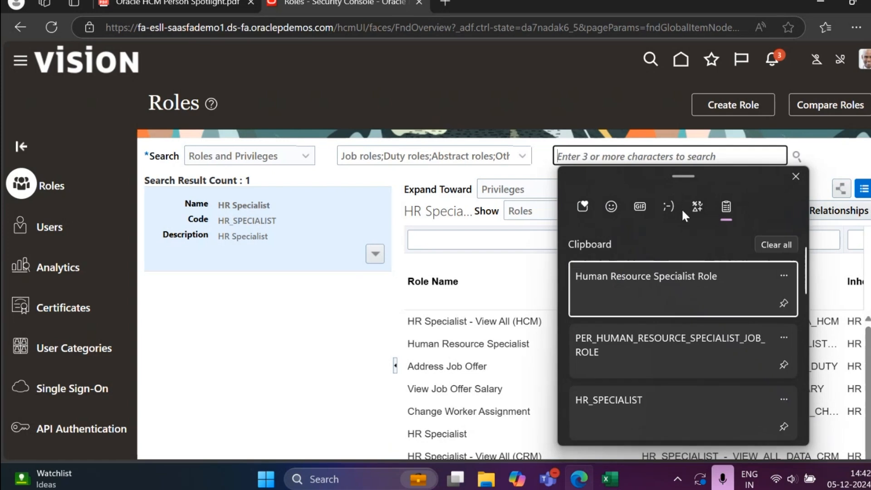
pyautogui.scroll(-2, 678, 368)
pyautogui.click(667, 266)
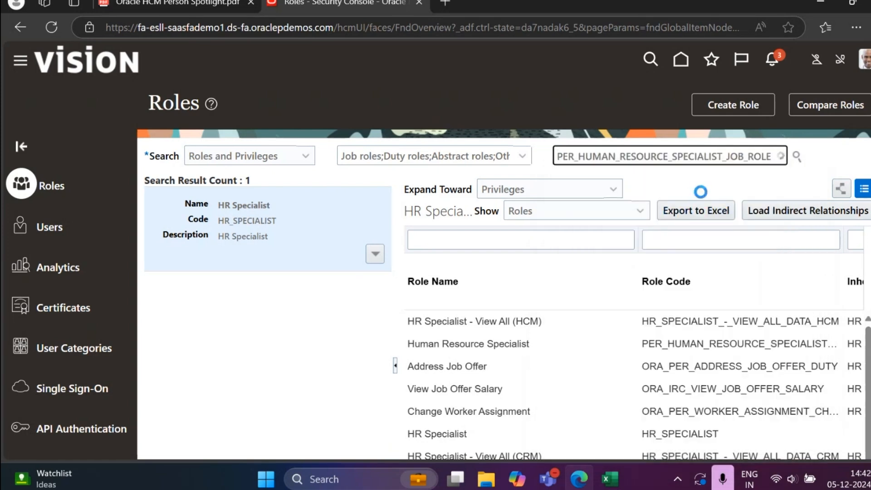
pyautogui.click(681, 217)
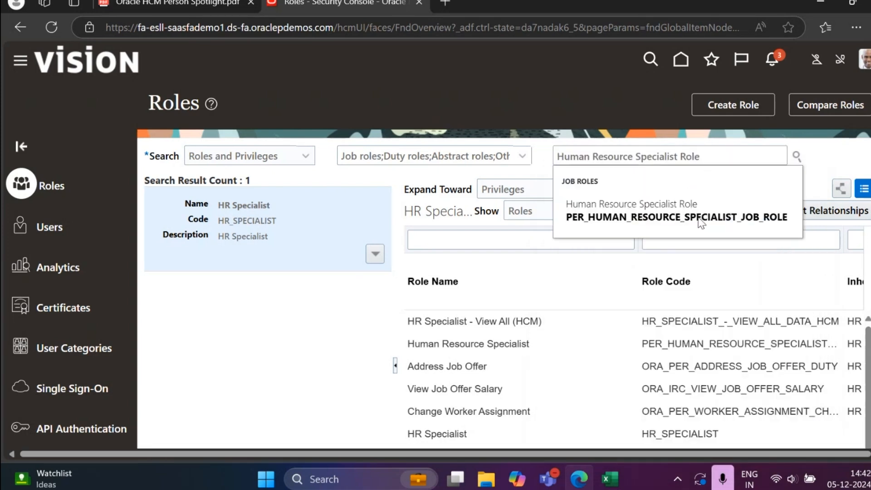
pyautogui.click(642, 216)
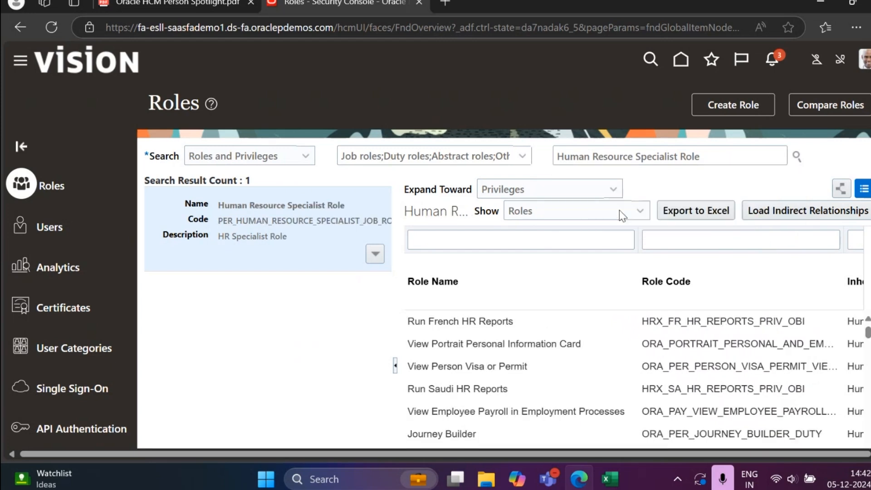
# Step: Open the custom Human Resource Specialist Role for editing at its role hierarchy
pyautogui.click(375, 254)
pyautogui.click(320, 281)
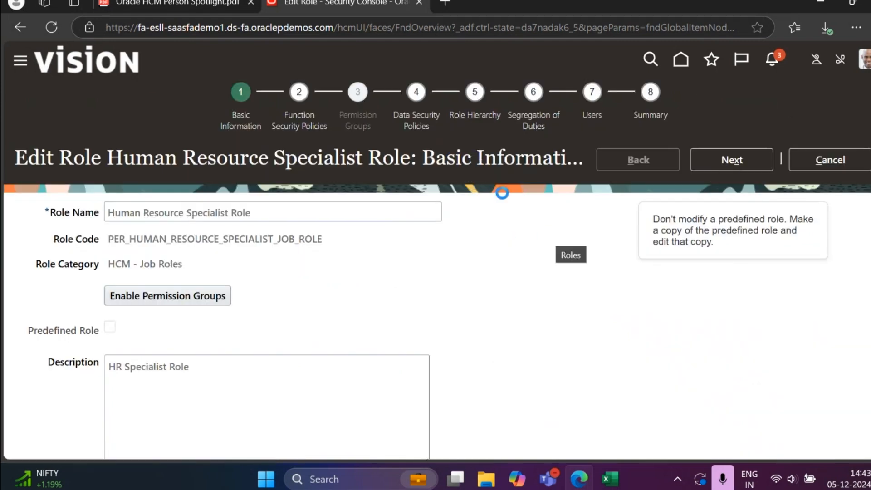
pyautogui.click(478, 122)
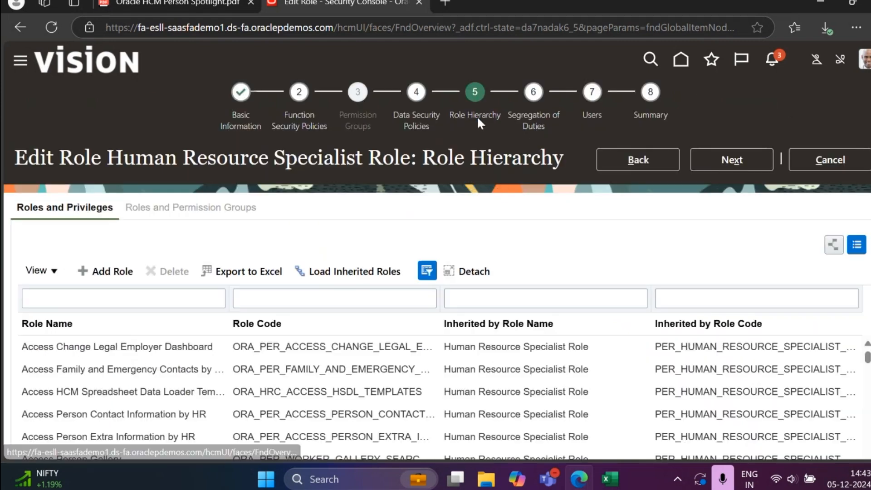
# Step: Search the roles available for membership for "access perso" and cancel both the addition and the role edit
pyautogui.click(104, 273)
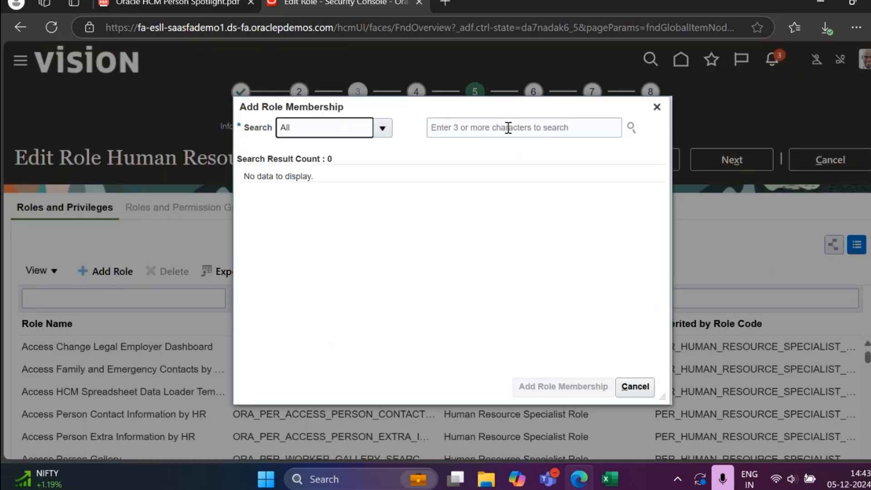
pyautogui.click(508, 128)
pyautogui.write('acq')
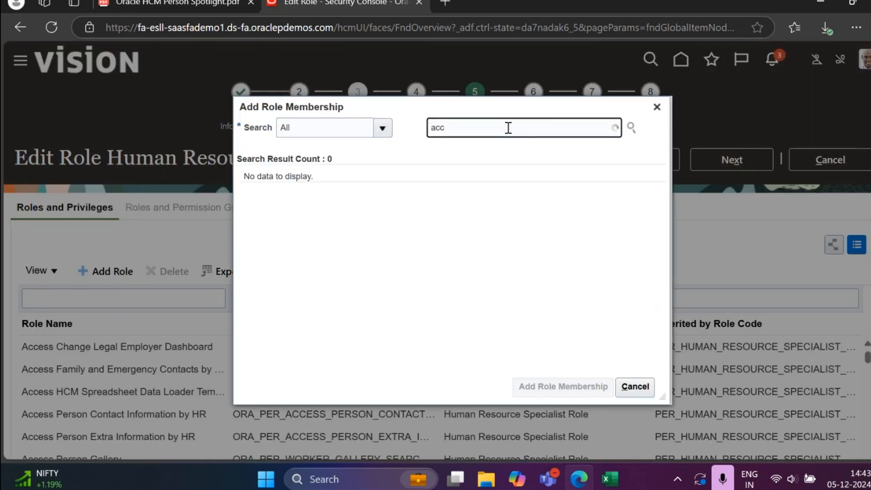
pyautogui.write('ess')
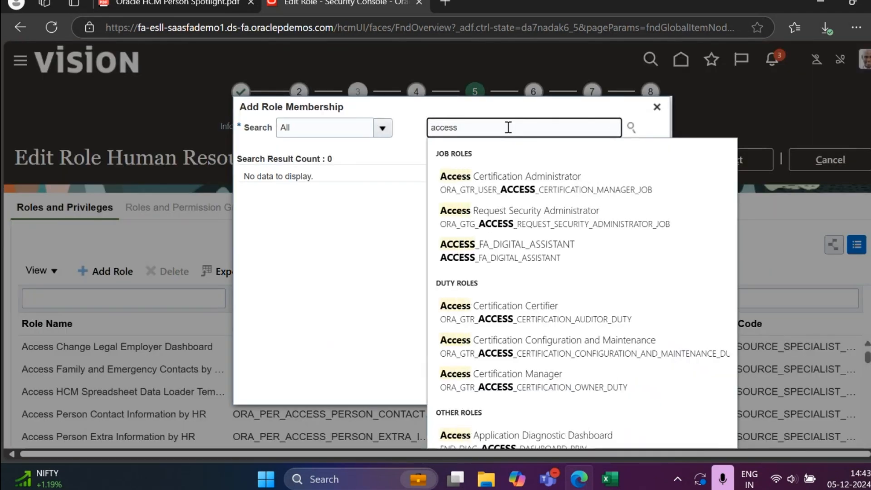
pyautogui.write(' per')
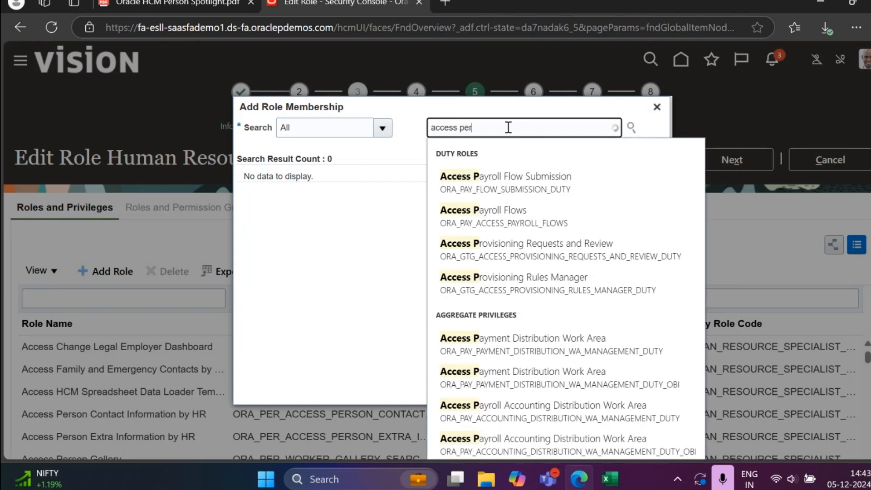
pyautogui.write('so')
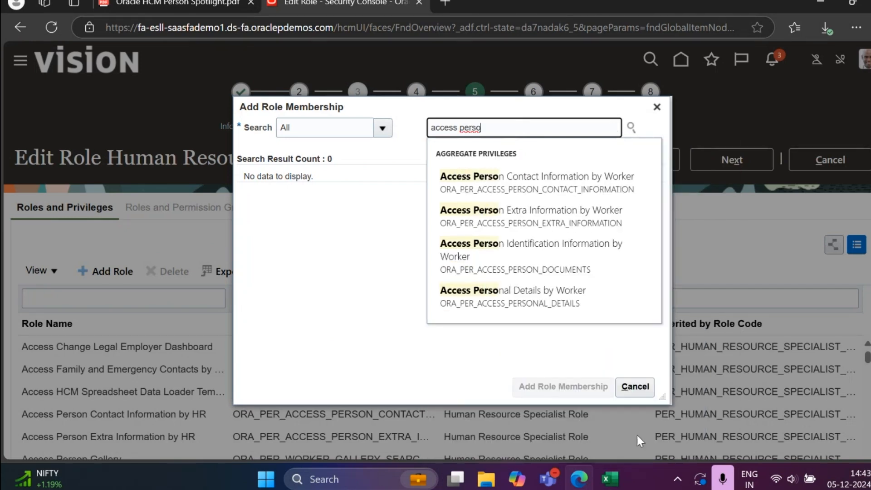
pyautogui.click(634, 386)
pyautogui.scroll(-2, 149, 207)
pyautogui.scroll(3, 562, 145)
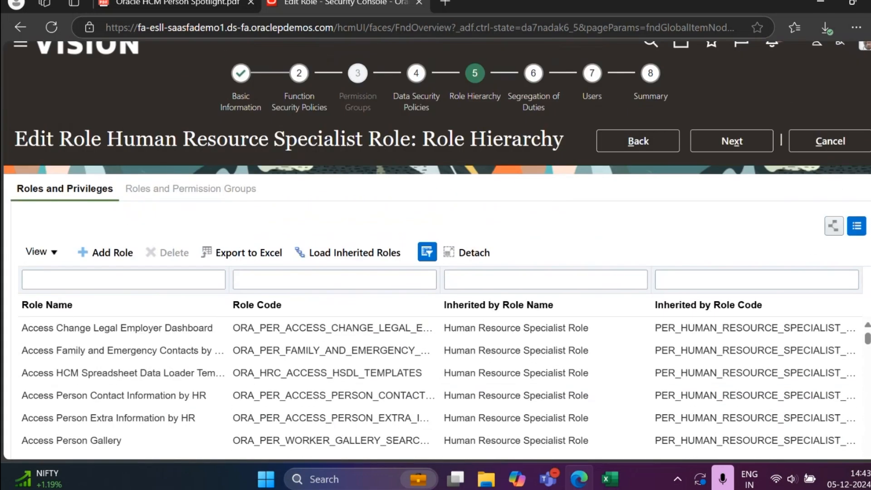
pyautogui.click(830, 141)
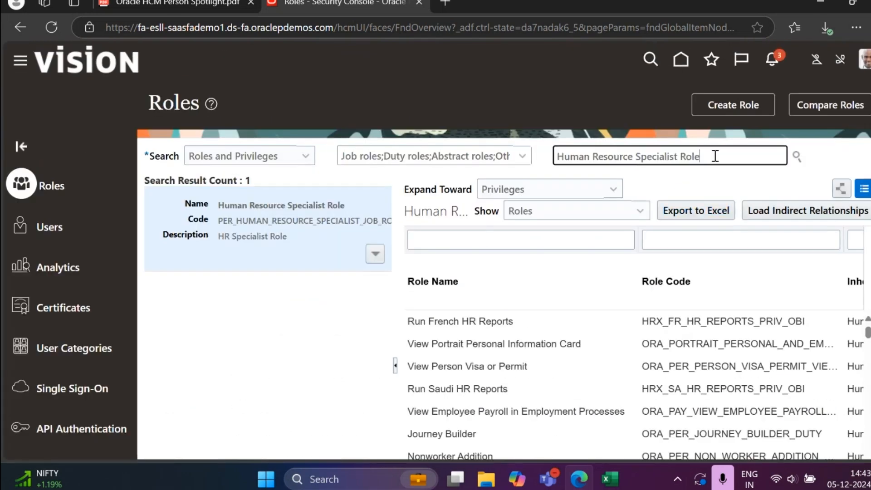
# Step: Open the role status list in Administration and copy the role code PER_HUMAN_RESOURCE_SPECIALIST_JOB_ROLE
pyautogui.scroll(-3, 94, 369)
pyautogui.click(99, 355)
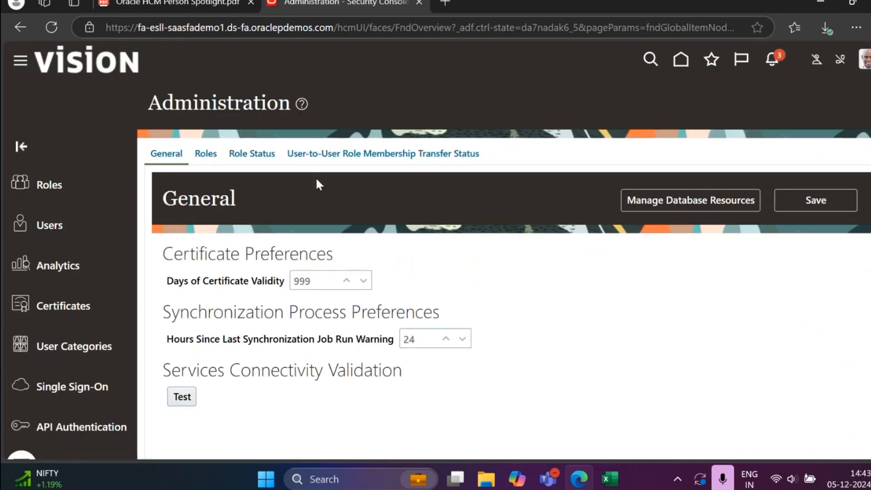
pyautogui.click(258, 154)
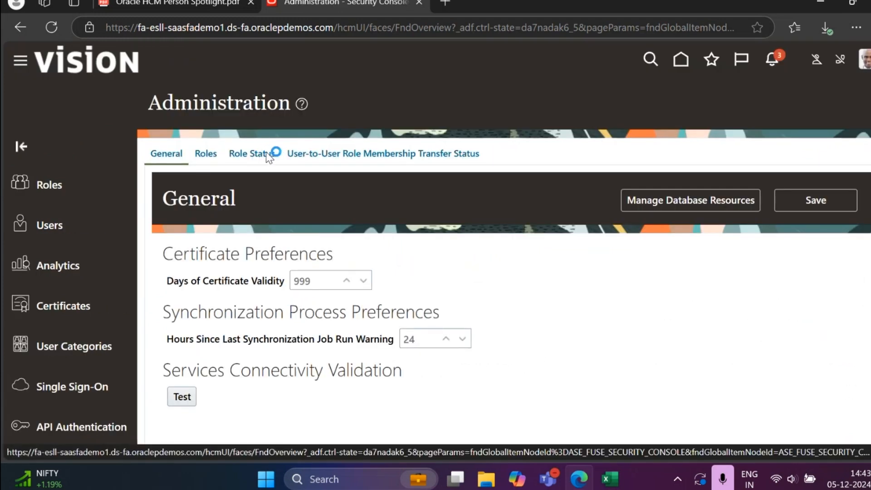
pyautogui.doubleClick(245, 309)
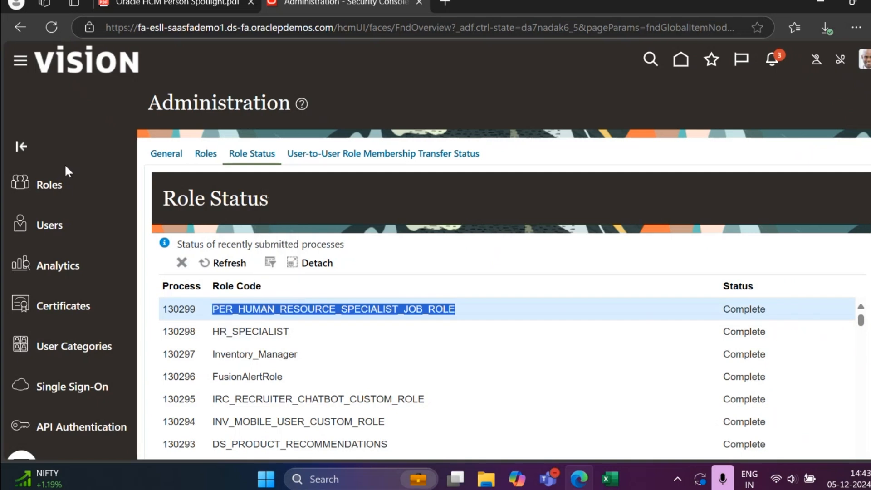
# Step: Search the roles for the copied code PER_HUMAN_RESOURCE_SPECIALIST_JOB_ROLE and select the matching job role
pyautogui.click(700, 152)
pyautogui.hotkey('ctrl', 'v')
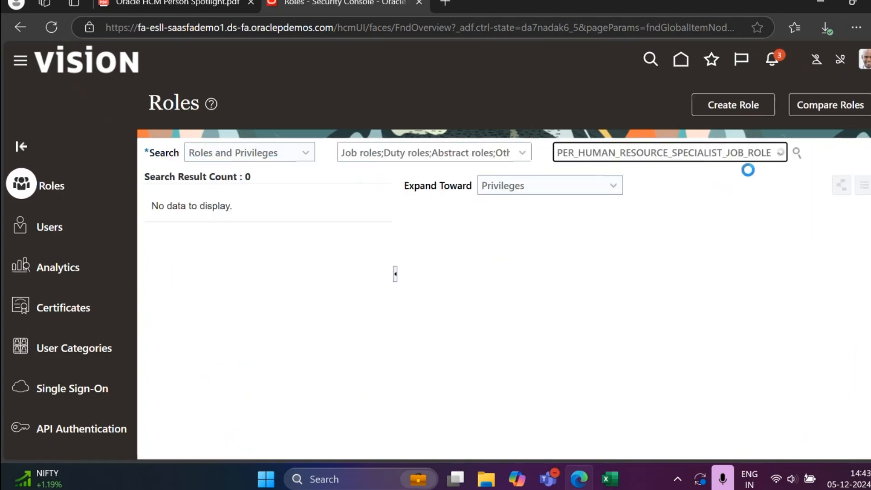
pyautogui.click(694, 204)
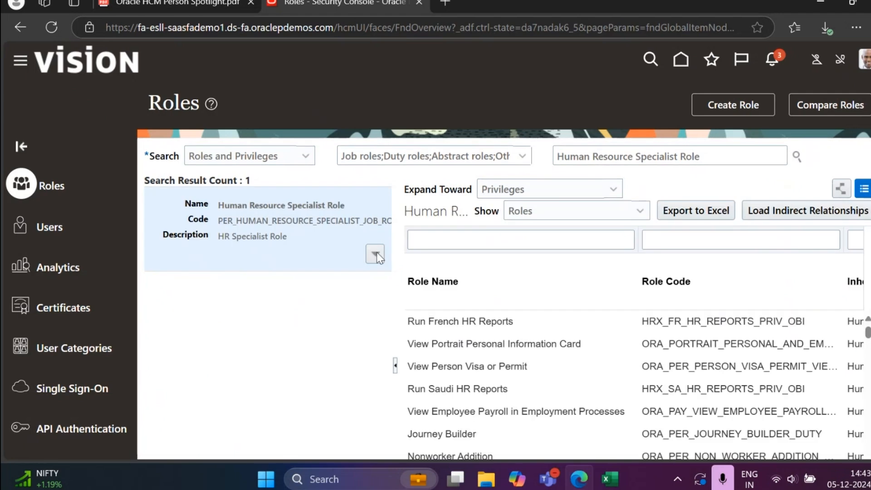
# Step: Edit the Human Resource Specialist Role and find the Access Person Spotlight Advanced Search entries in its role hierarchy
pyautogui.click(375, 253)
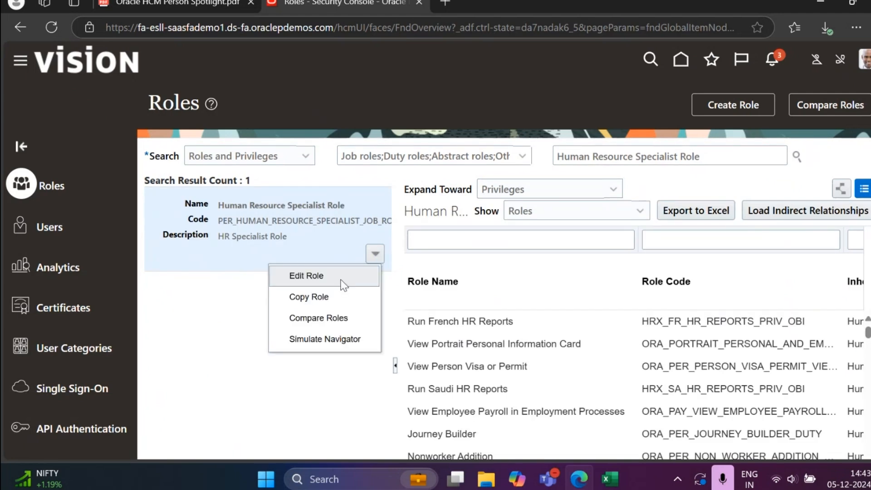
pyautogui.click(340, 278)
pyautogui.scroll(-2, 269, 325)
pyautogui.scroll(1, 268, 325)
pyautogui.click(470, 65)
pyautogui.scroll(-1, 208, 227)
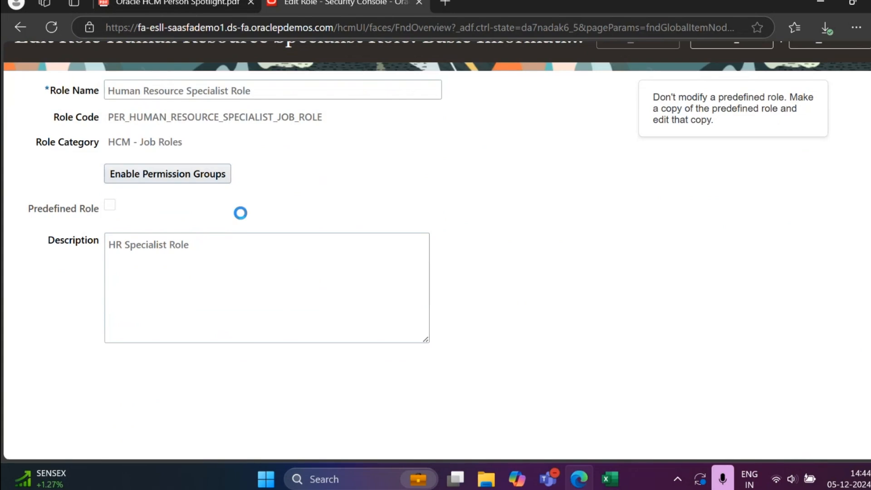
pyautogui.scroll(-3, 152, 296)
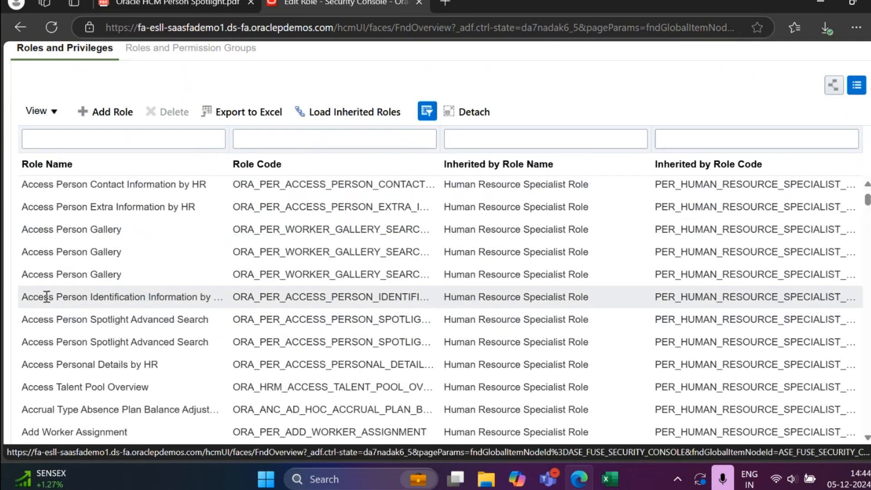
# Step: Delete both Access Person Spotlight Advanced Search memberships from the Human Resource Specialist Role's hierarchy
pyautogui.click(206, 321)
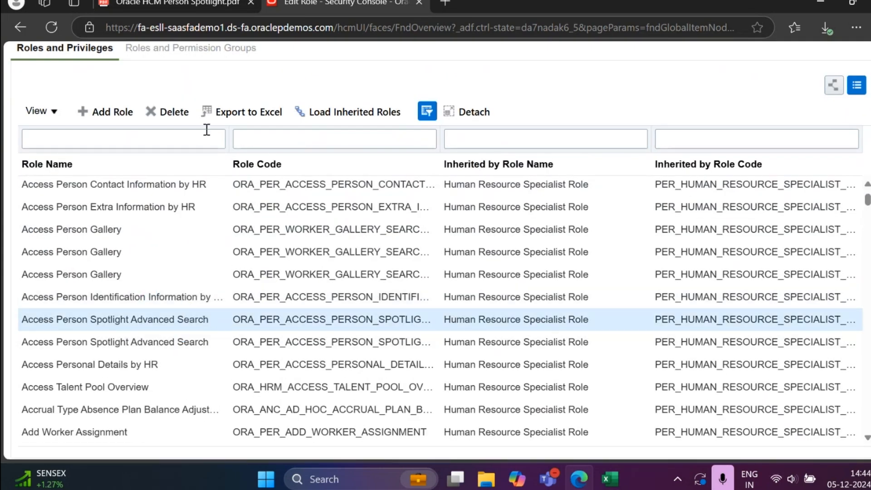
pyautogui.click(174, 113)
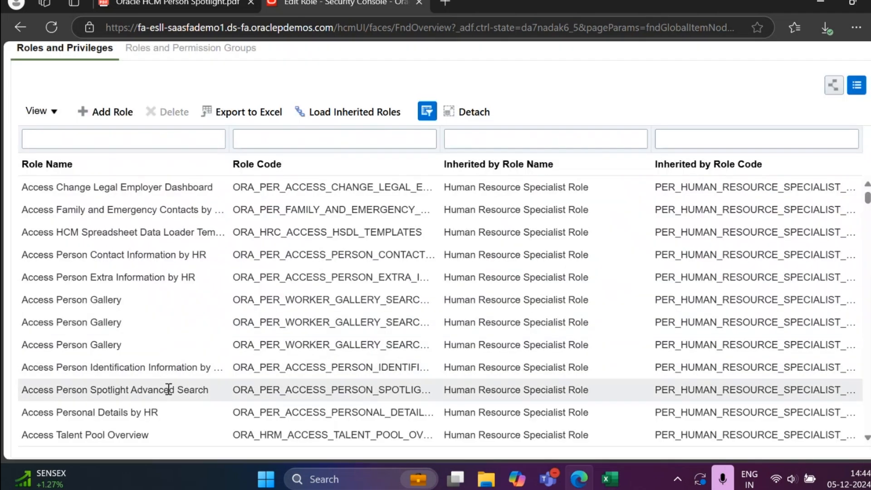
pyautogui.click(169, 389)
pyautogui.click(175, 114)
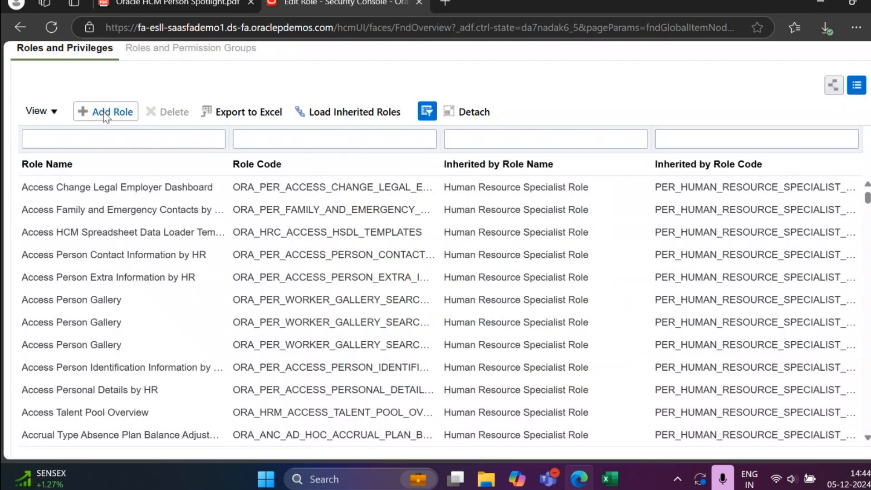
# Step: Add the role membership Access Person Spotlight Advanced Search with code ORA_PER_ACCESS_PERSON_SPOTLIGHT_ADVANCED_SEARCH and close the membership dialog
pyautogui.click(106, 112)
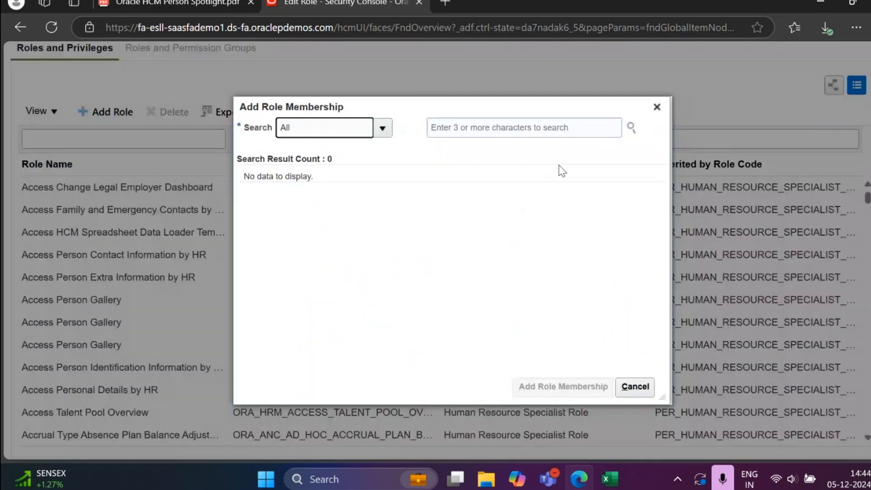
pyautogui.click(583, 131)
pyautogui.write('a')
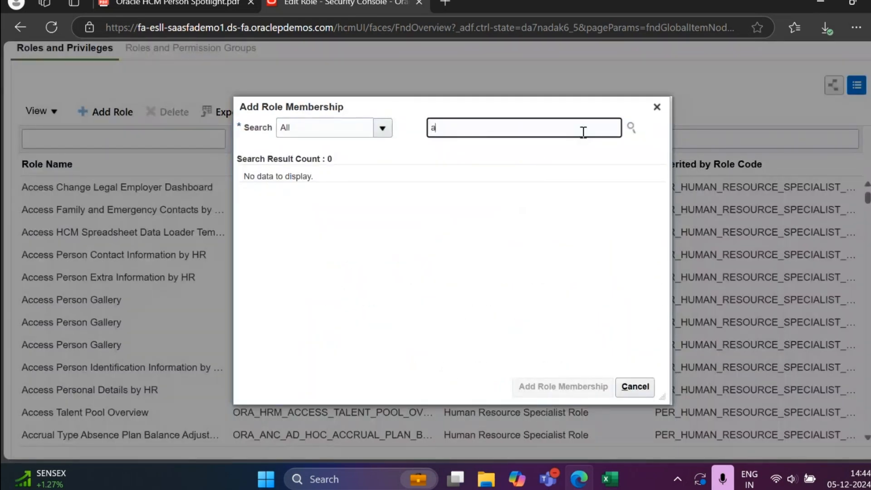
pyautogui.write('ccess')
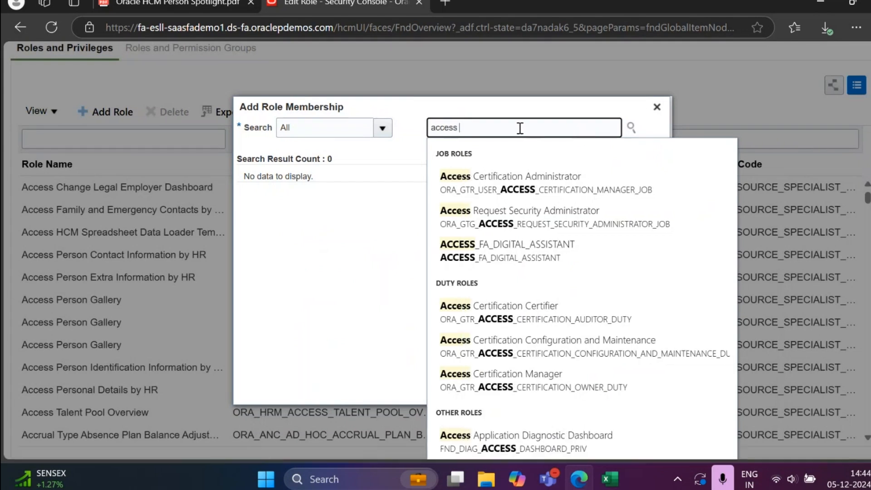
pyautogui.write(' per')
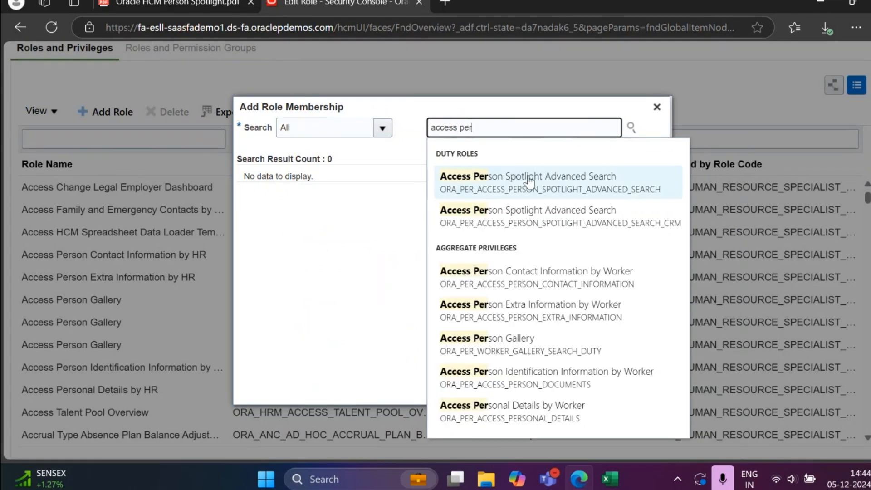
pyautogui.click(529, 181)
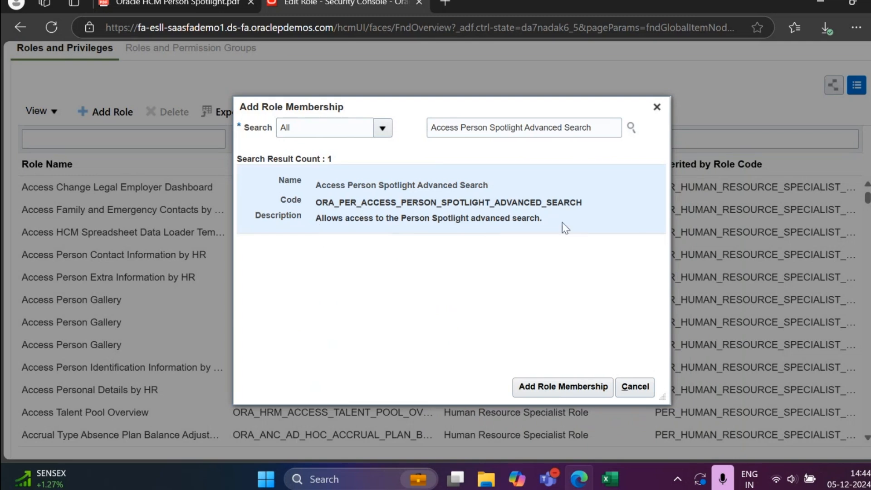
pyautogui.click(560, 389)
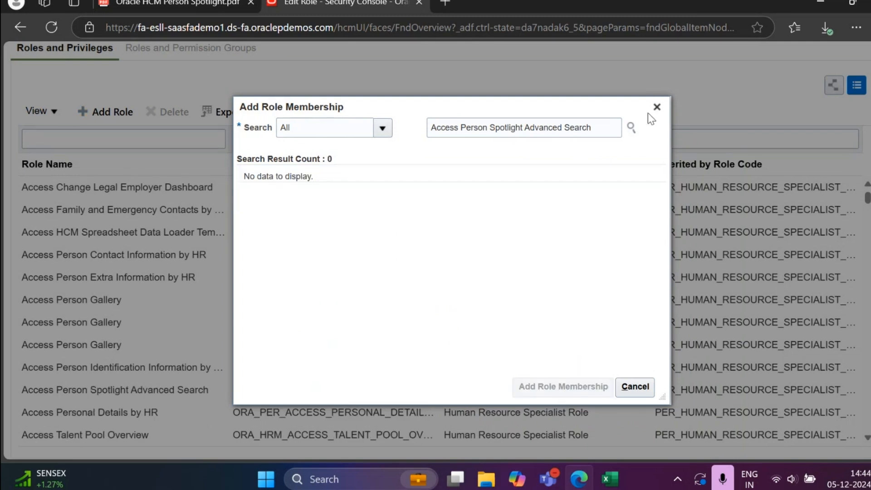
pyautogui.click(635, 387)
# Step: Go to the role's Summary page, save and close the Human Resource Specialist Role, and acknowledge the confirmation
pyautogui.scroll(3, 684, 326)
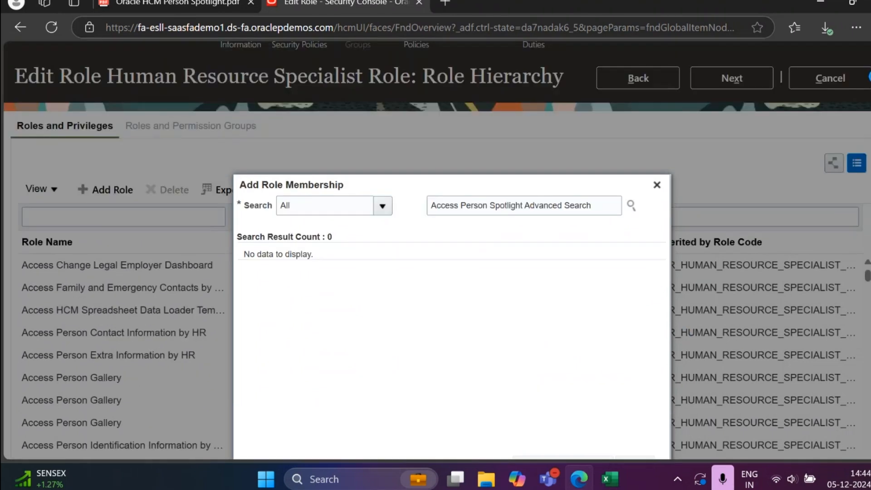
pyautogui.click(728, 137)
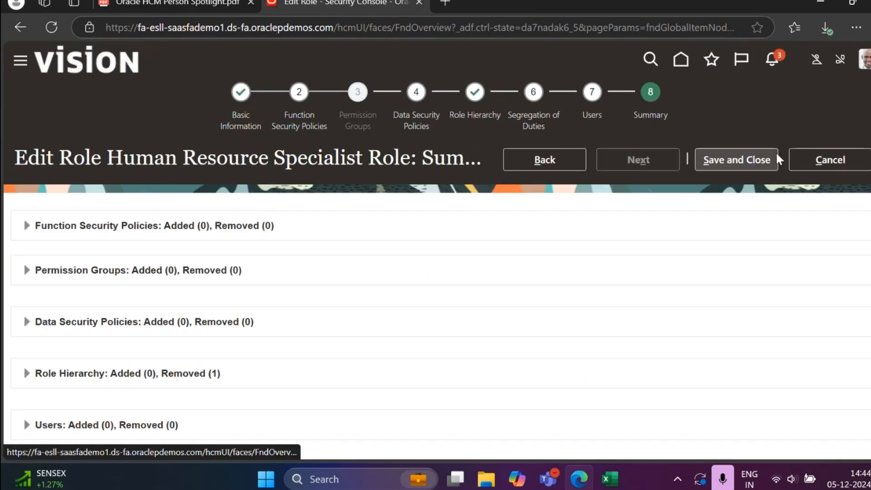
pyautogui.click(772, 156)
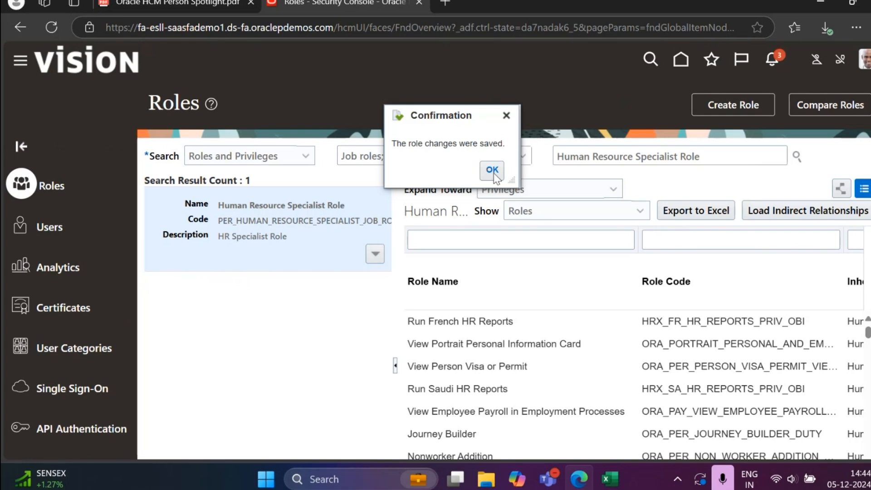
pyautogui.click(492, 169)
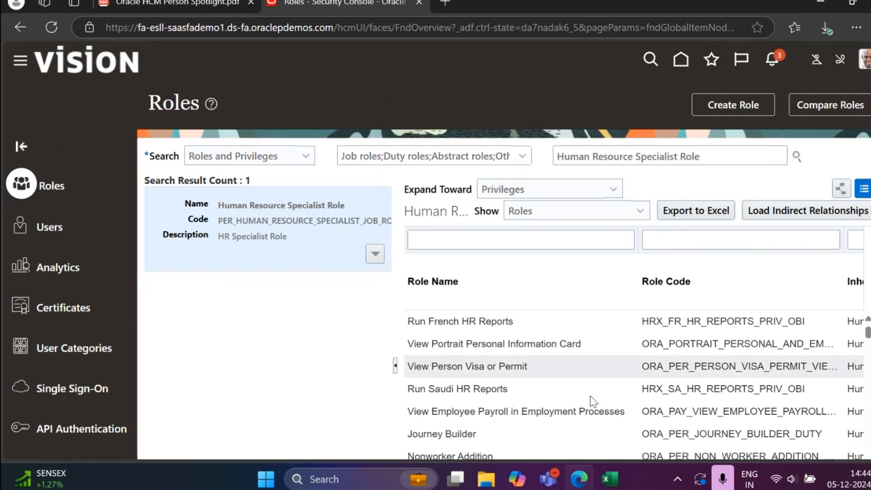
# Step: Switch to the Book1 workbook in Excel, copy the HR Specialist's user ID from cell B1, and return to the browser
pyautogui.moveTo(610, 478)
pyautogui.click(583, 440)
pyautogui.click(123, 162)
pyautogui.hotkey('ctrl', 'c')
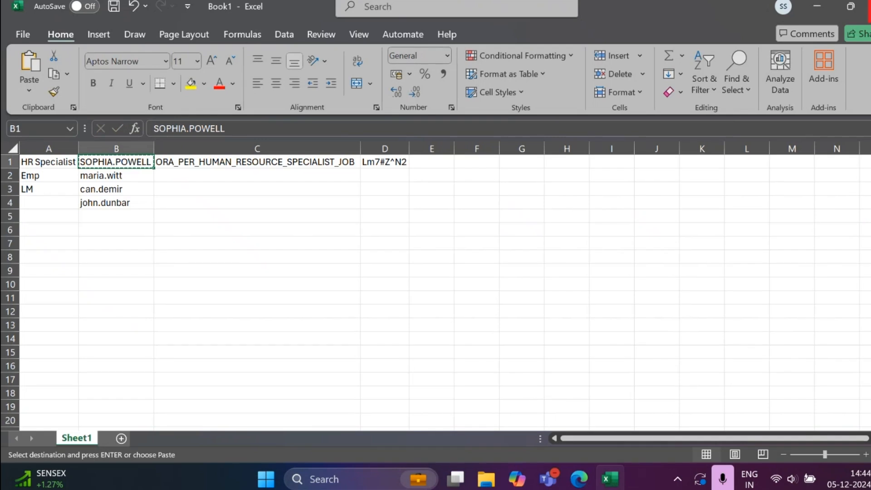
pyautogui.click(817, 6)
# Step: Sign out of Oracle Applications Cloud and confirm the Single Sign-Off
pyautogui.click(864, 62)
pyautogui.click(834, 93)
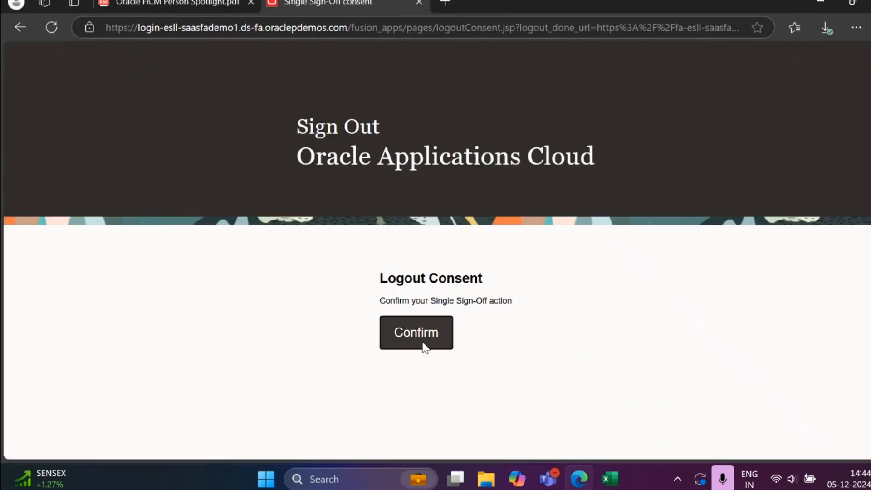
pyautogui.click(424, 347)
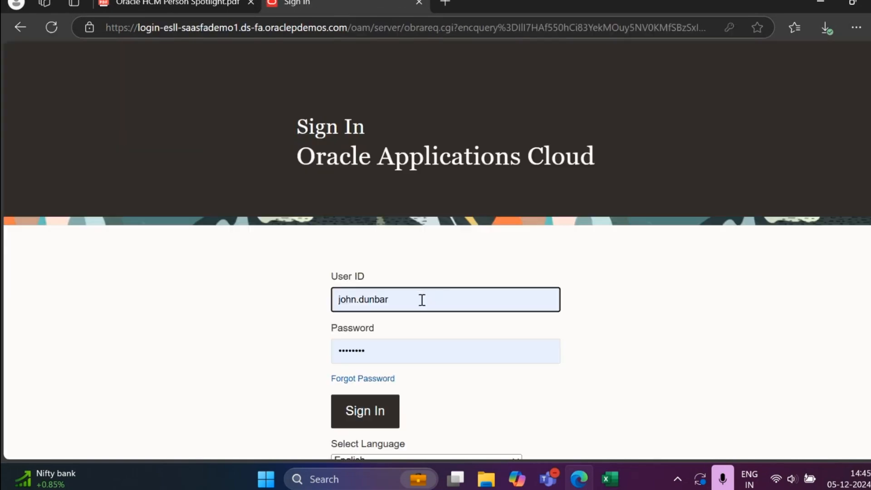
# Step: Sign in with the copied HR Specialist user ID in place of the prefilled one, keeping the prefilled password
pyautogui.moveTo(422, 299); pyautogui.dragTo(306, 299)
pyautogui.hotkey('ctrl', 'v')
pyautogui.click(362, 411)
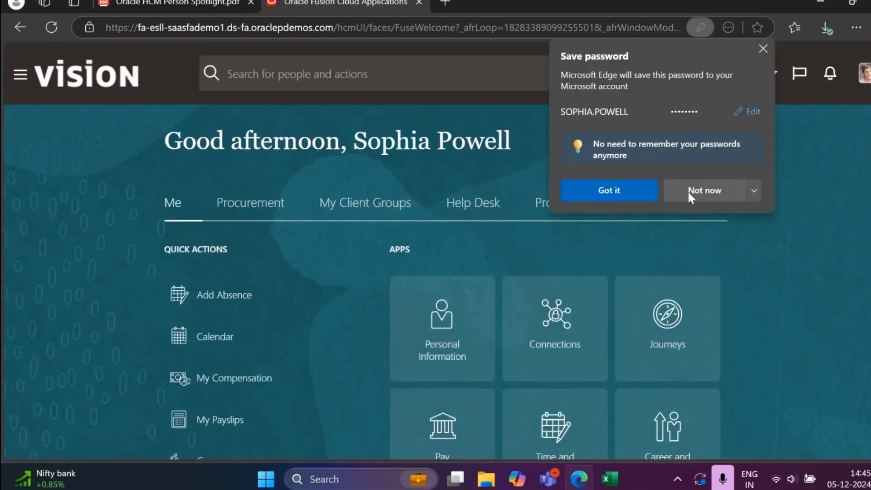
pyautogui.click(689, 191)
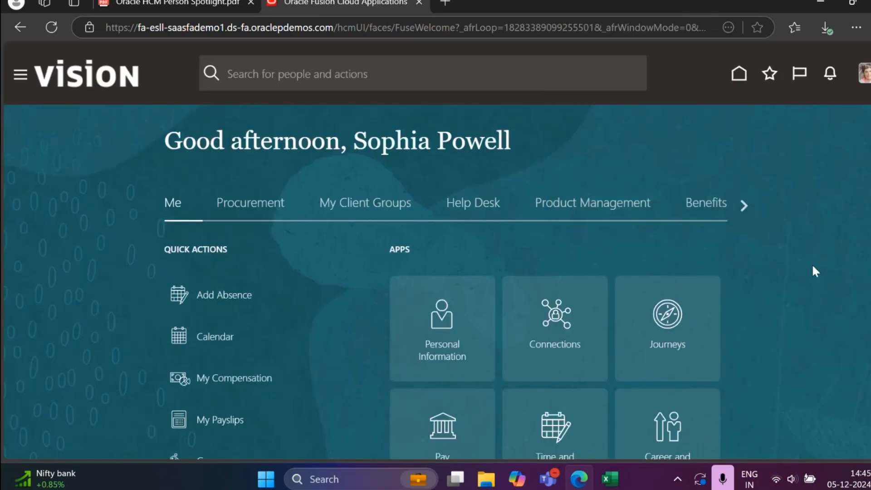
# Step: Open Person Spotlight from My Client Groups and look over the People page
pyautogui.scroll(-2, 812, 263)
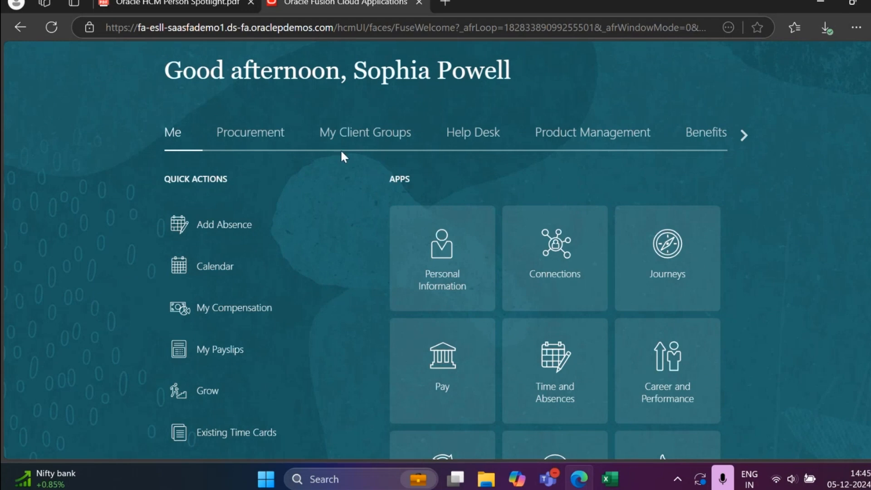
pyautogui.click(373, 142)
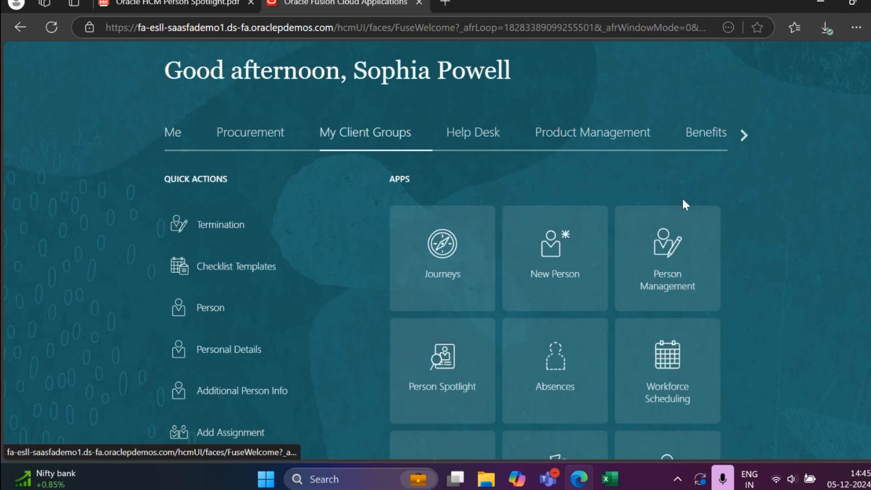
pyautogui.scroll(-2, 350, 307)
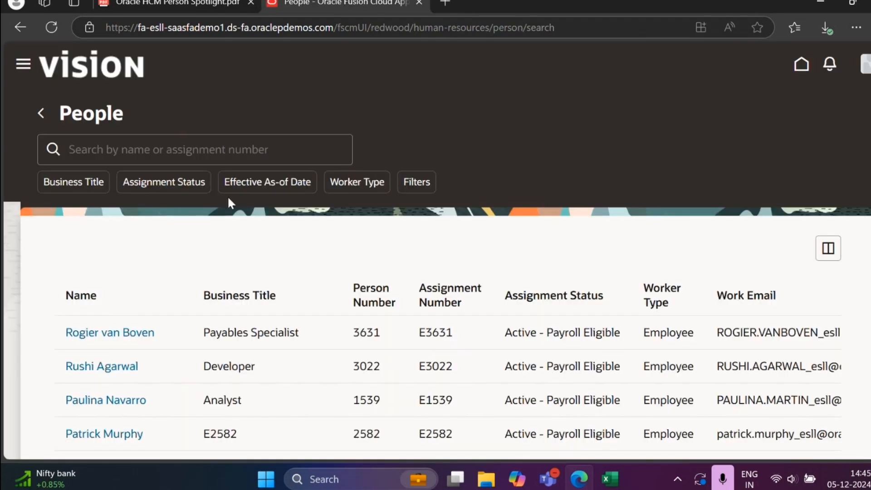
pyautogui.scroll(-2, 31, 236)
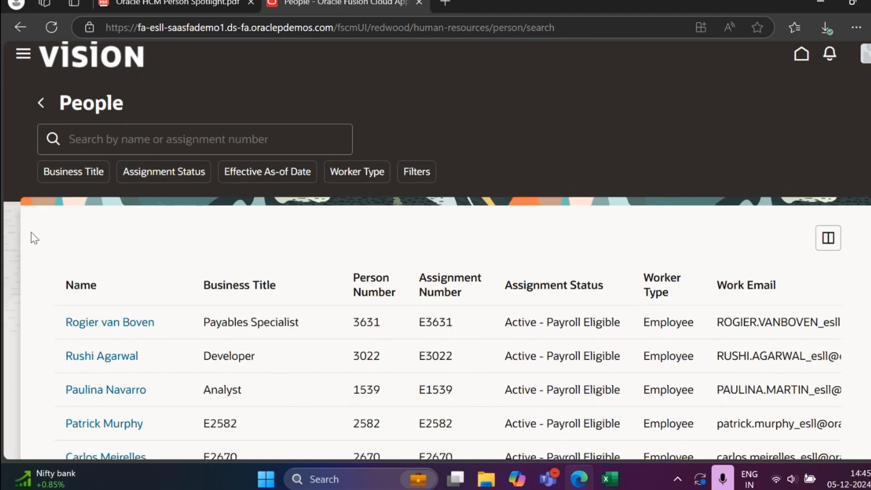
pyautogui.scroll(2, 33, 237)
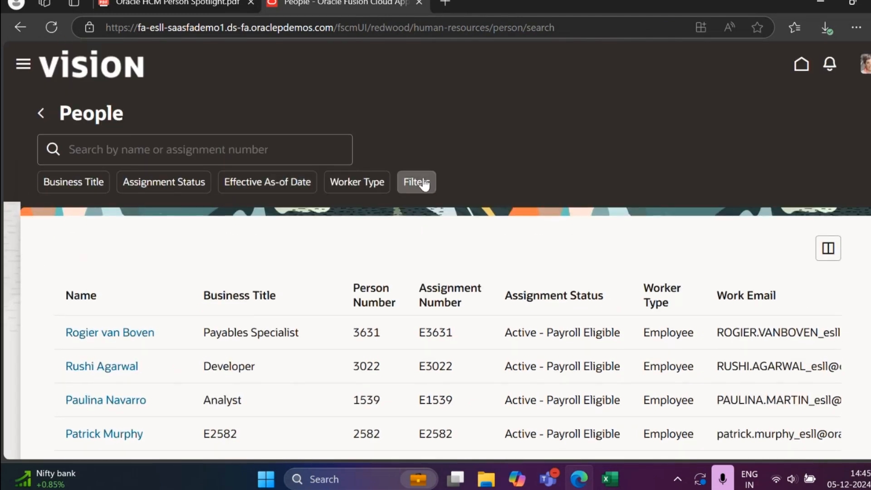
# Step: Review the available people filters, such as Worker Type, Job, Position, Department and Legal Employer, and close the filter list
pyautogui.click(406, 189)
pyautogui.scroll(-6, 807, 292)
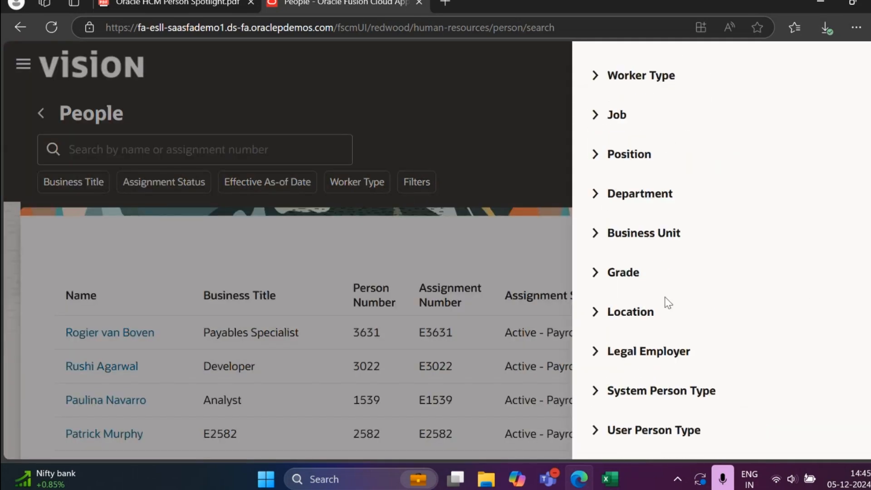
pyautogui.click(499, 227)
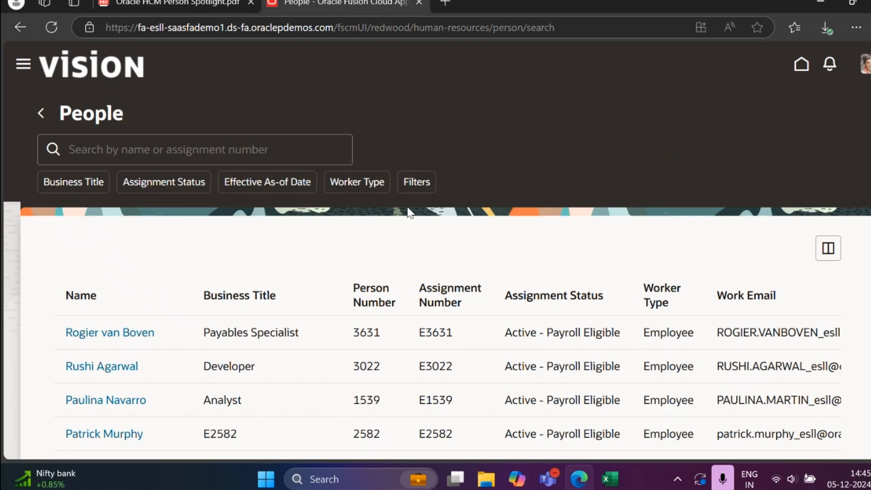
# Step: Preview the people suggestions for one first name, and run the search with a different first name
pyautogui.click(267, 146)
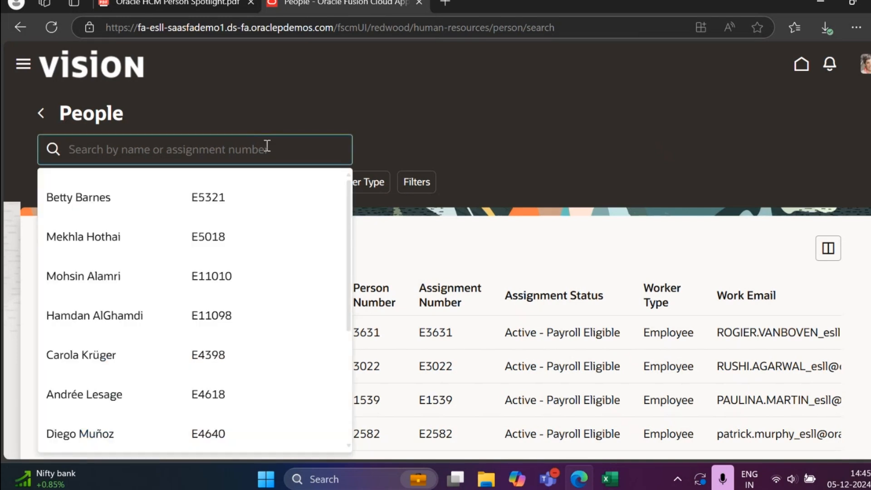
pyautogui.write('eric')
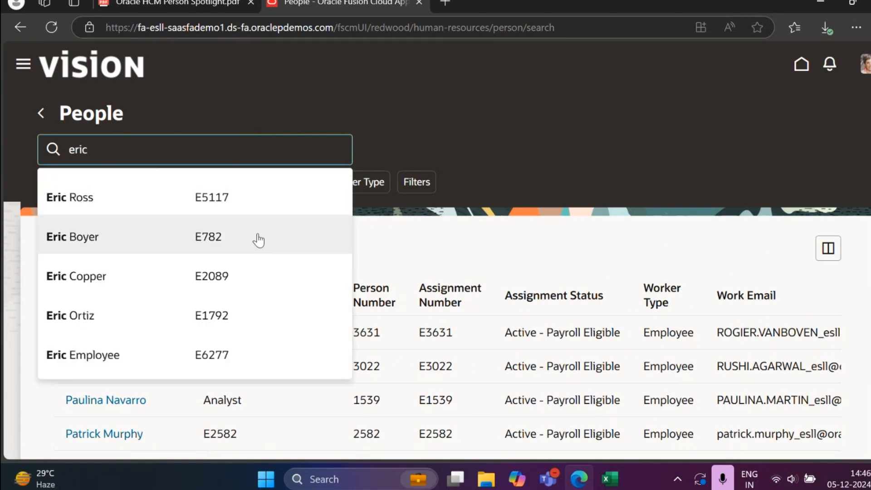
pyautogui.doubleClick(224, 146)
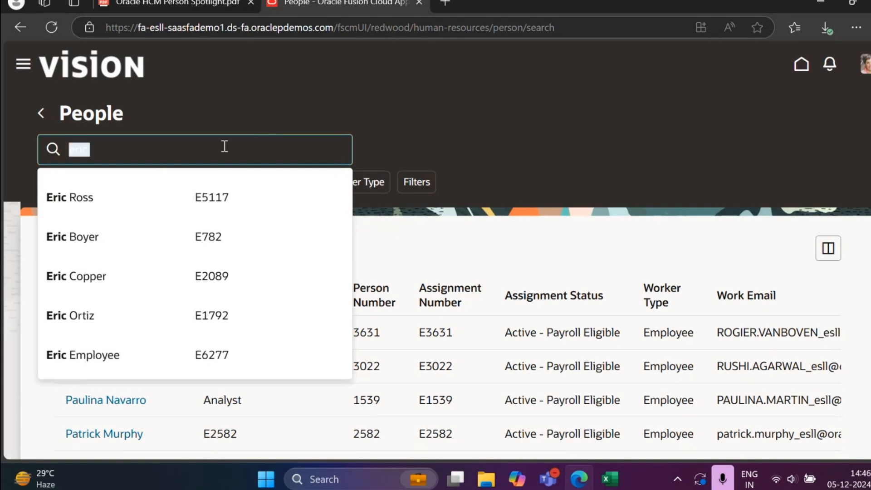
pyautogui.write('al')
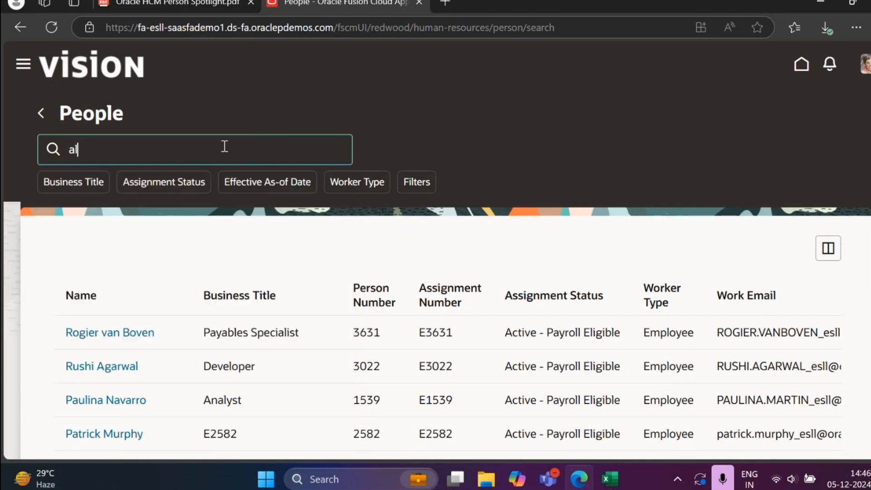
pyautogui.write('an')
pyautogui.press('Return')
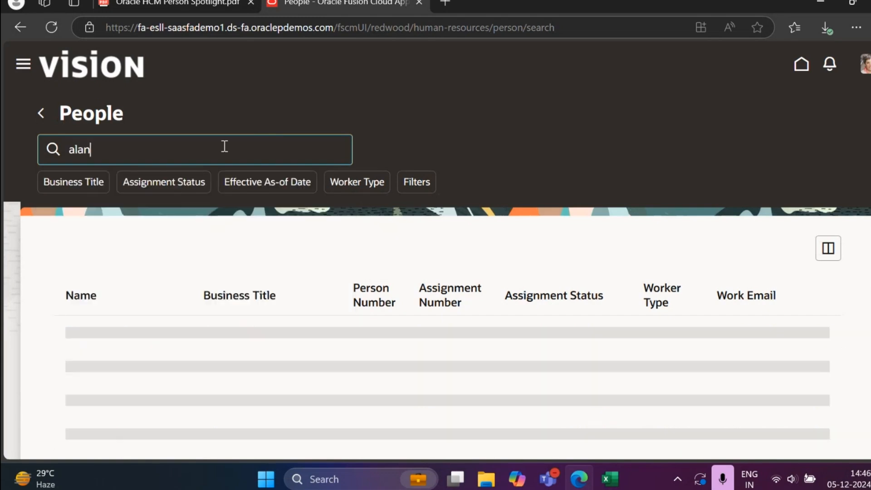
# Step: Examine the people search results, including names, business titles, person numbers and assignment statuses
pyautogui.scroll(-3, 356, 236)
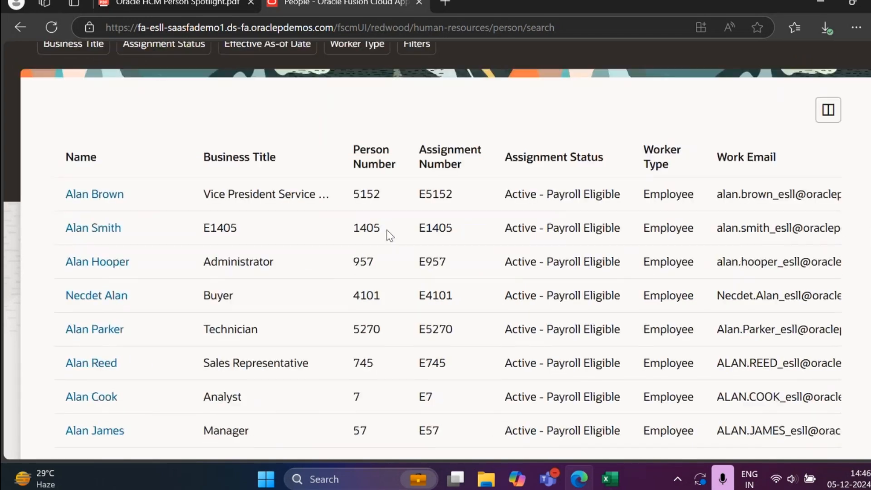
pyautogui.scroll(3, 386, 235)
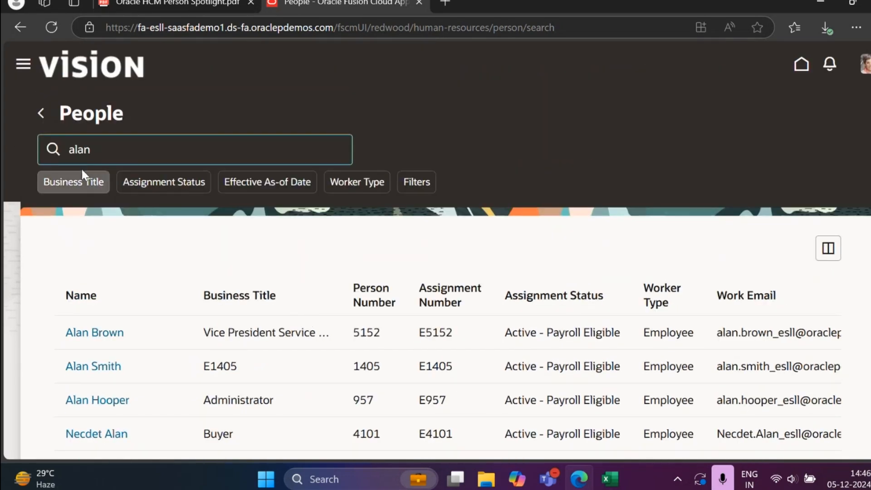
pyautogui.scroll(-1, 163, 282)
pyautogui.scroll(-3, 164, 288)
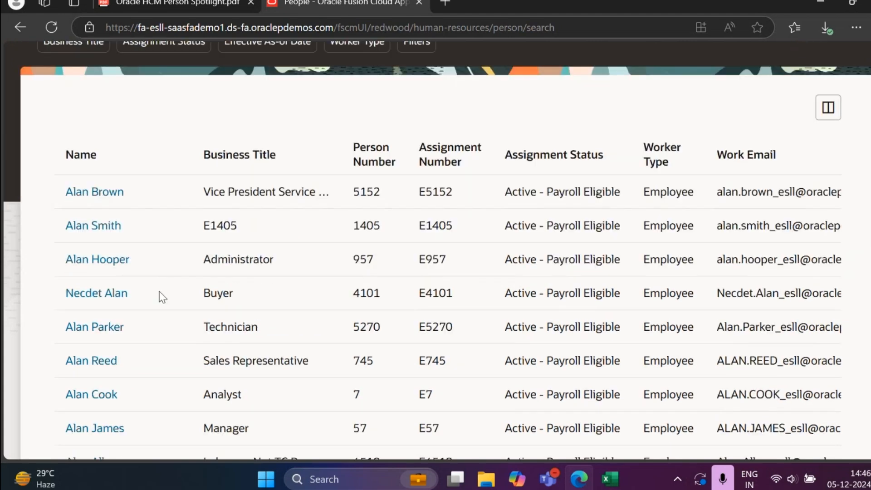
pyautogui.scroll(-5, 159, 299)
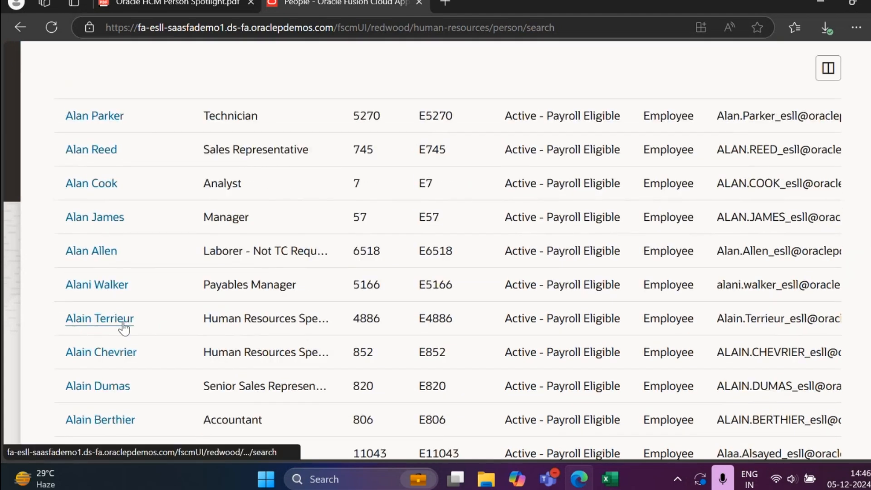
pyautogui.scroll(-1, 136, 325)
pyautogui.scroll(-5, 141, 325)
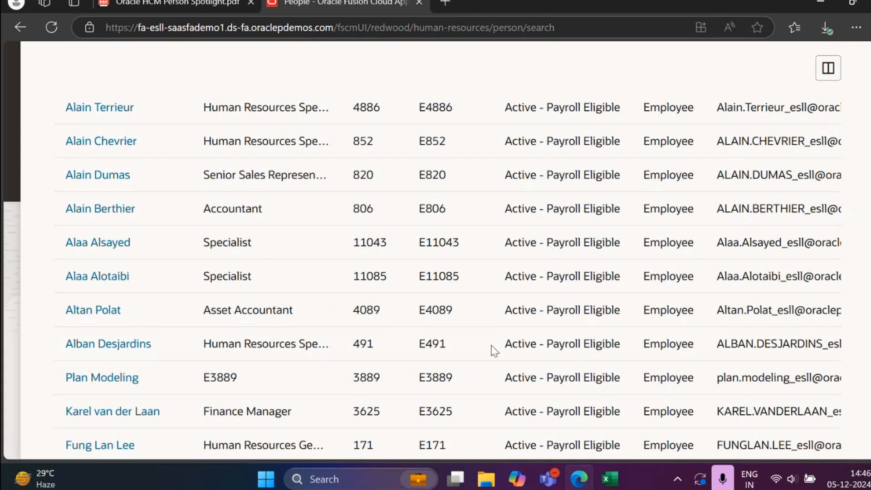
pyautogui.scroll(10, 494, 349)
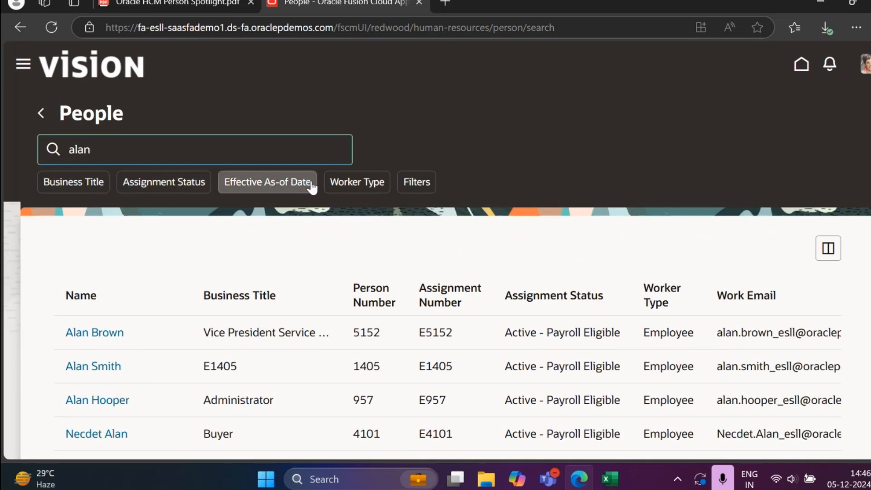
# Step: Try limiting the people results to the Employee worker type, look over the list, and remove that filter
pyautogui.click(346, 190)
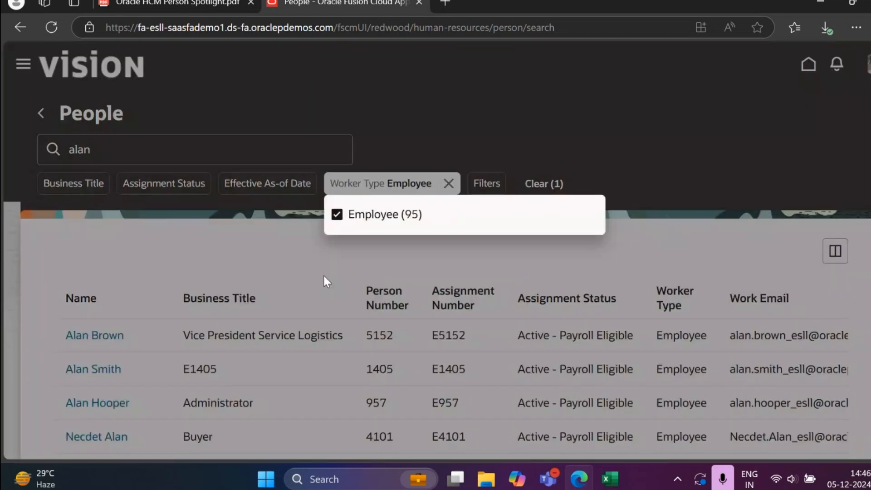
pyautogui.click(312, 300)
pyautogui.scroll(-5, 339, 357)
pyautogui.scroll(7, 342, 362)
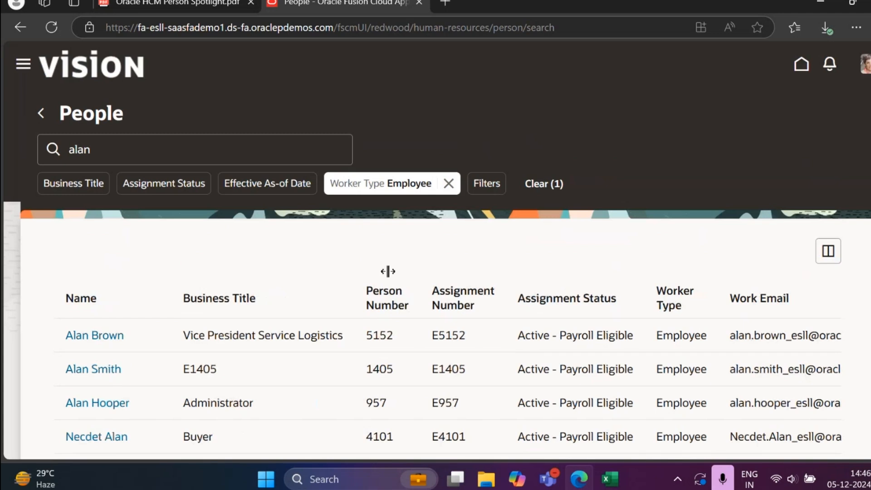
pyautogui.click(448, 184)
# Step: Examine the advanced filter options, including Business Title, Assignment Status, Effective As-of Date and Termination, and cancel without applying any
pyautogui.click(416, 181)
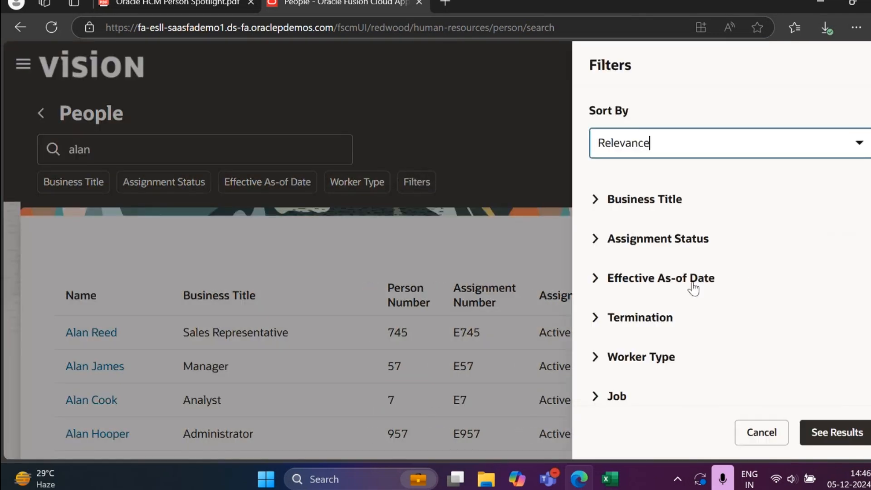
pyautogui.click(597, 210)
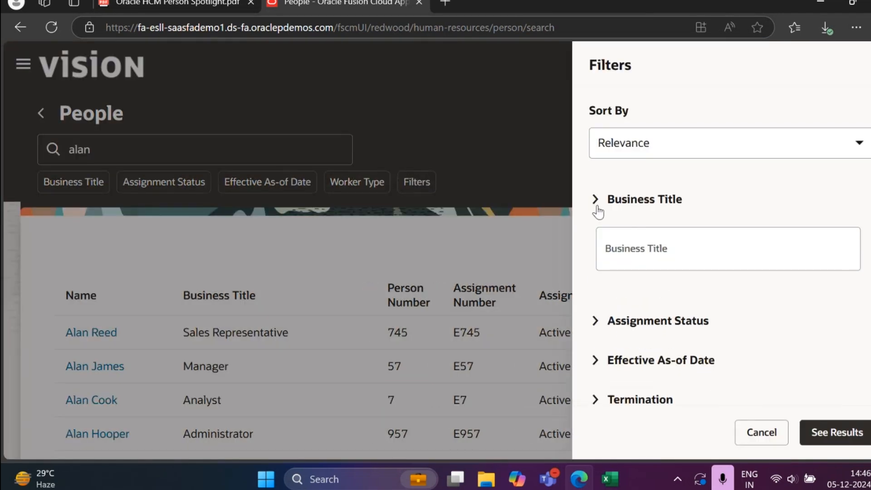
pyautogui.click(598, 209)
pyautogui.click(596, 240)
pyautogui.scroll(-3, 798, 285)
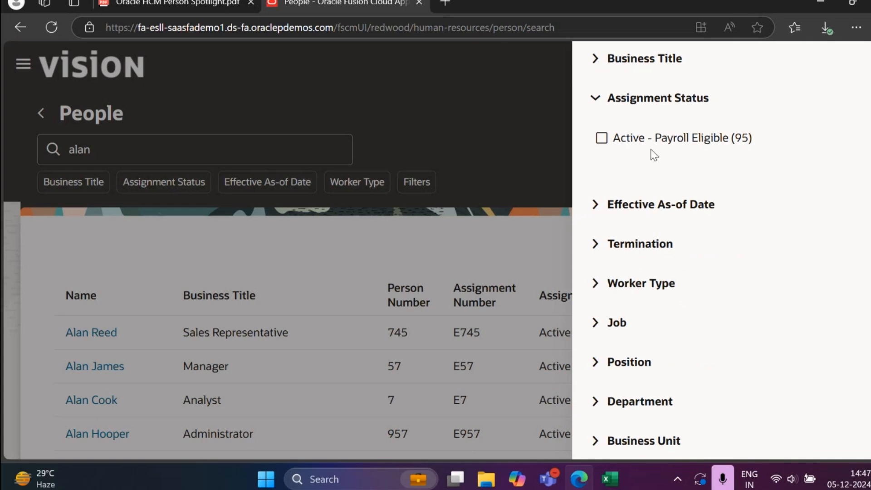
pyautogui.click(604, 216)
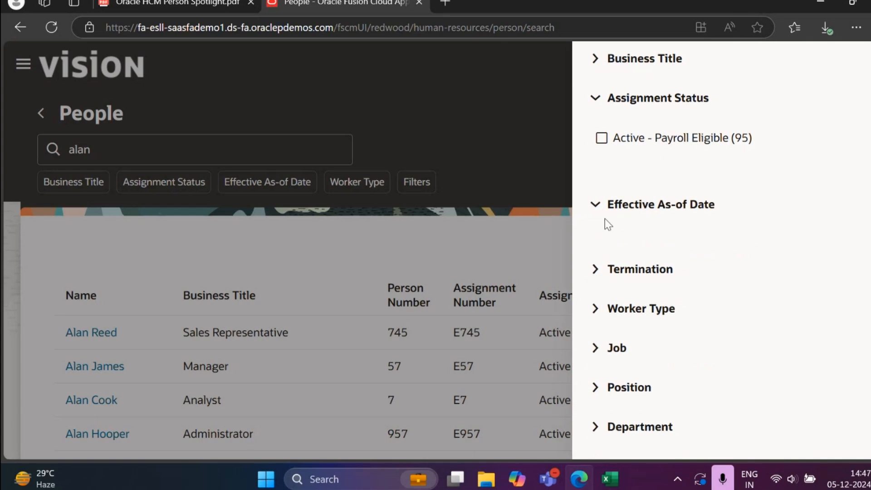
pyautogui.scroll(-1, 617, 281)
pyautogui.click(597, 257)
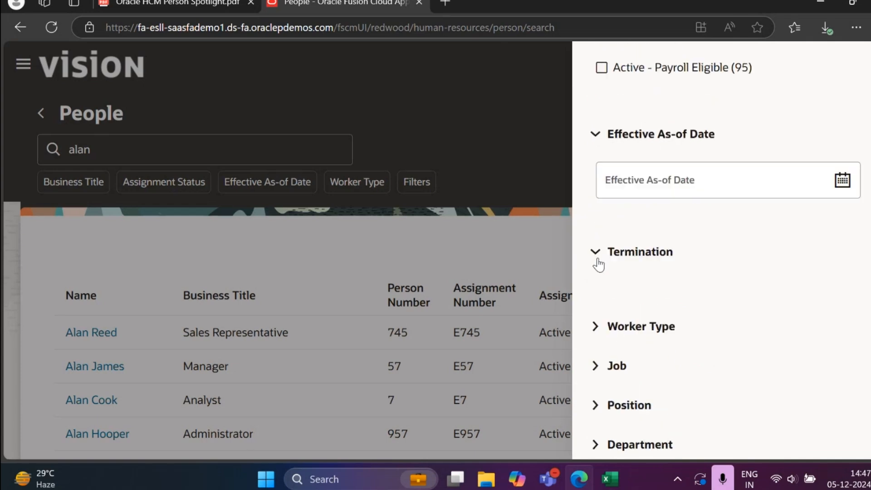
pyautogui.scroll(-2, 601, 257)
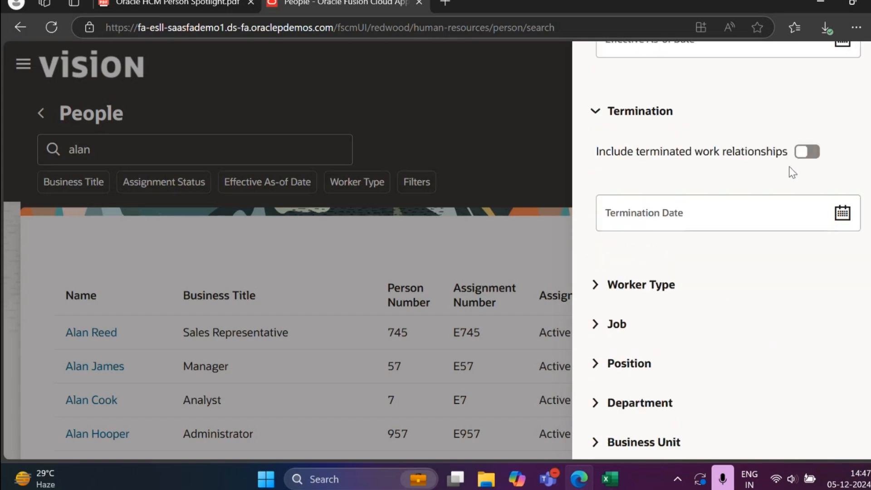
pyautogui.scroll(-9, 777, 230)
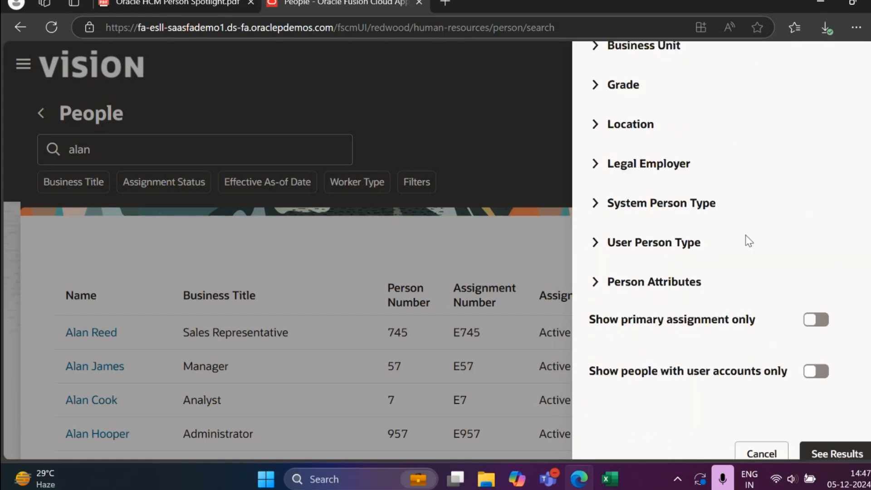
pyautogui.click(763, 439)
# Step: Filter the people list by the Contingent worker type and show the results
pyautogui.click(414, 181)
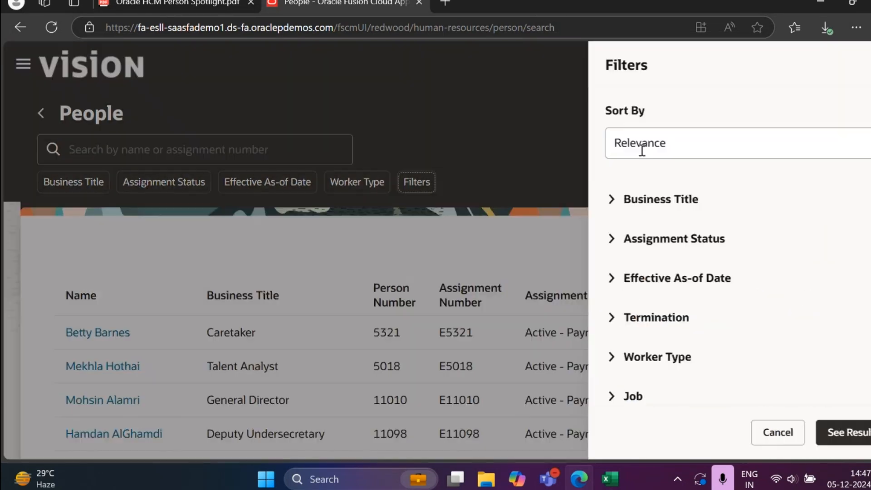
pyautogui.click(597, 356)
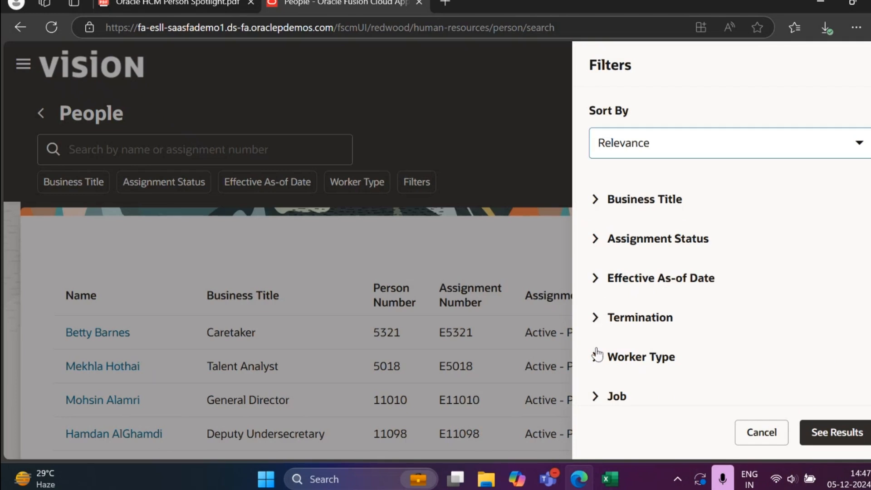
pyautogui.scroll(-3, 646, 218)
pyautogui.scroll(-2, 658, 209)
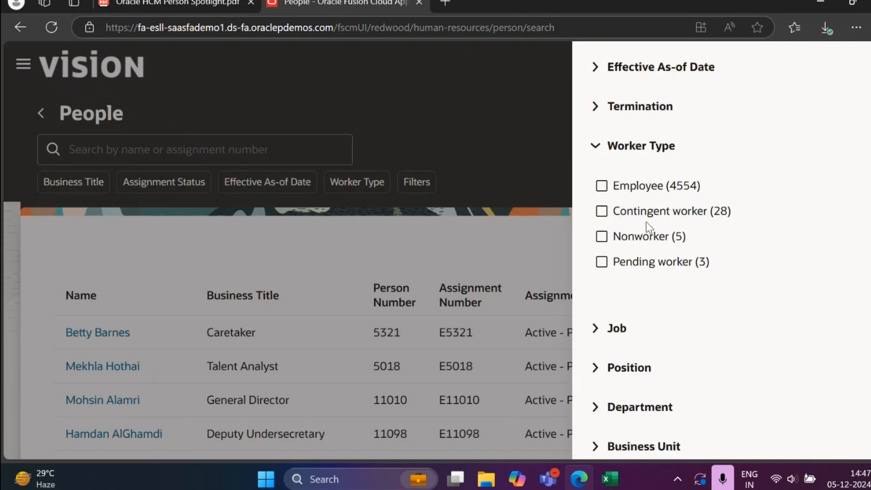
pyautogui.click(607, 212)
pyautogui.scroll(-6, 784, 336)
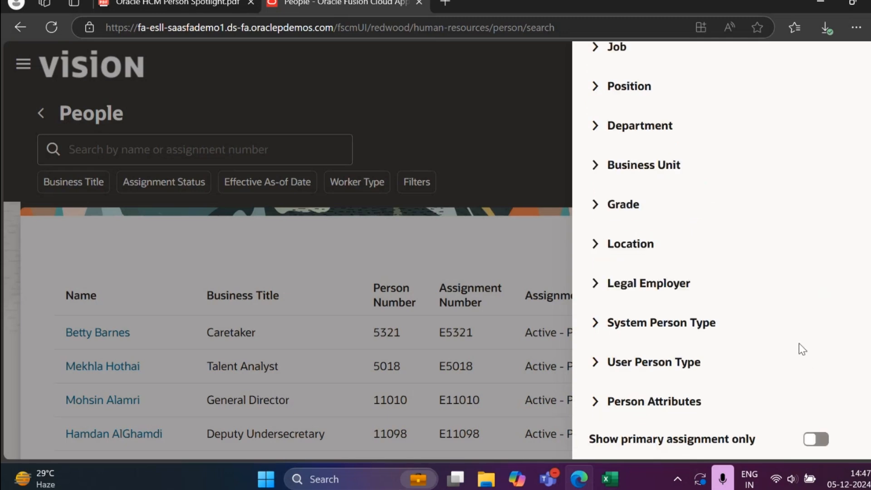
pyautogui.scroll(-3, 798, 344)
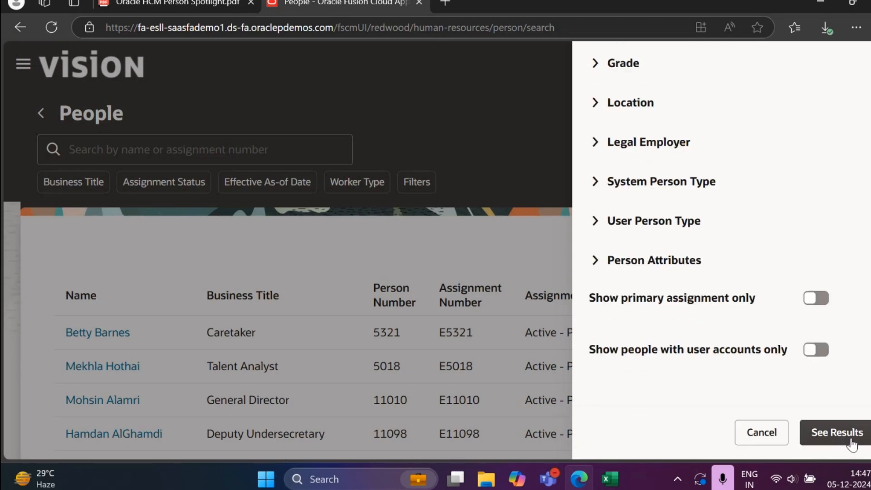
pyautogui.click(837, 432)
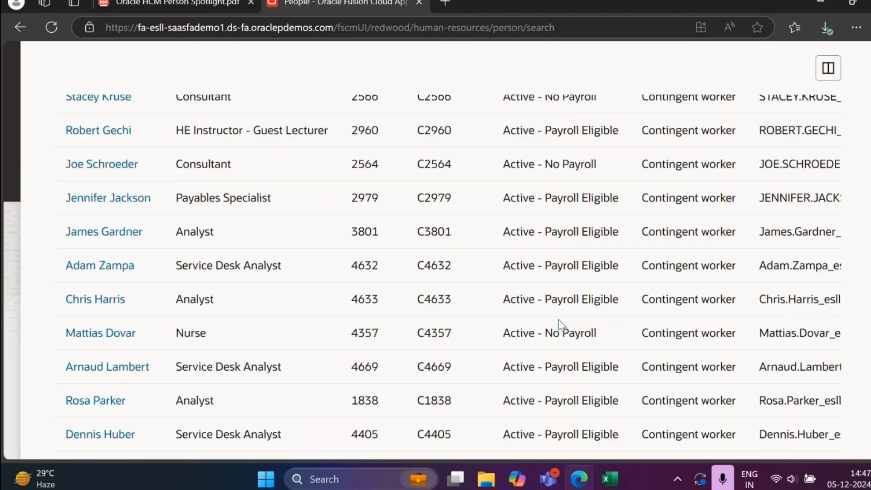
pyautogui.scroll(5, 562, 325)
pyautogui.scroll(2, 561, 325)
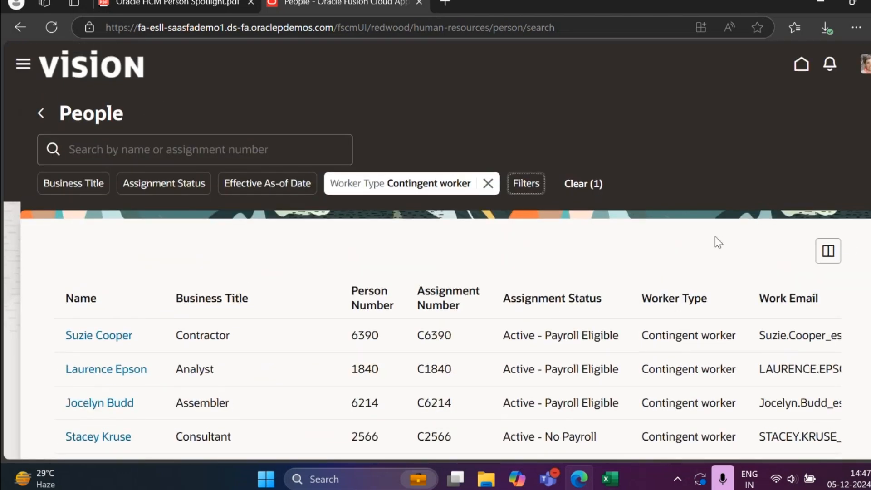
# Step: Open the column settings of the people list and examine the shown and hidden columns
pyautogui.click(827, 252)
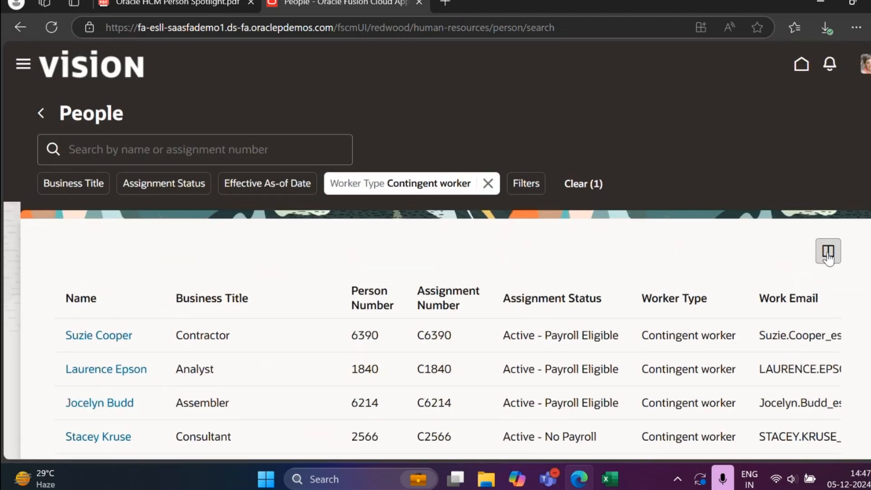
pyautogui.scroll(-6, 422, 227)
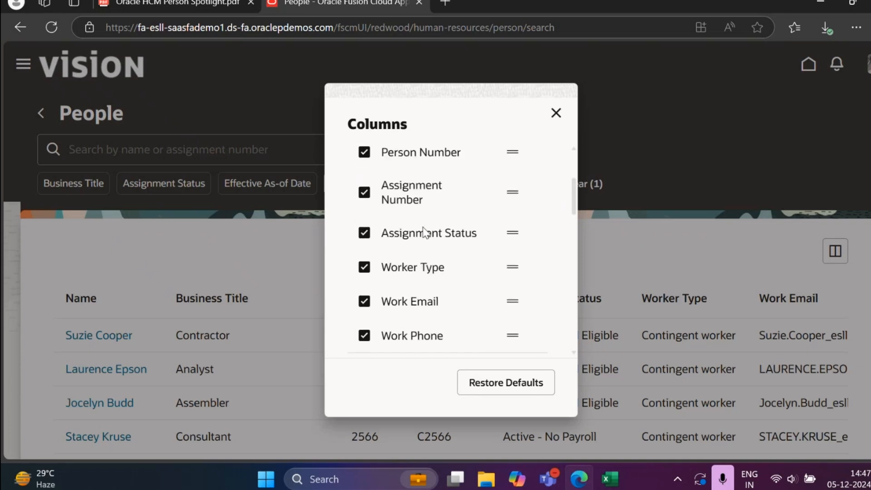
pyautogui.scroll(1, 415, 229)
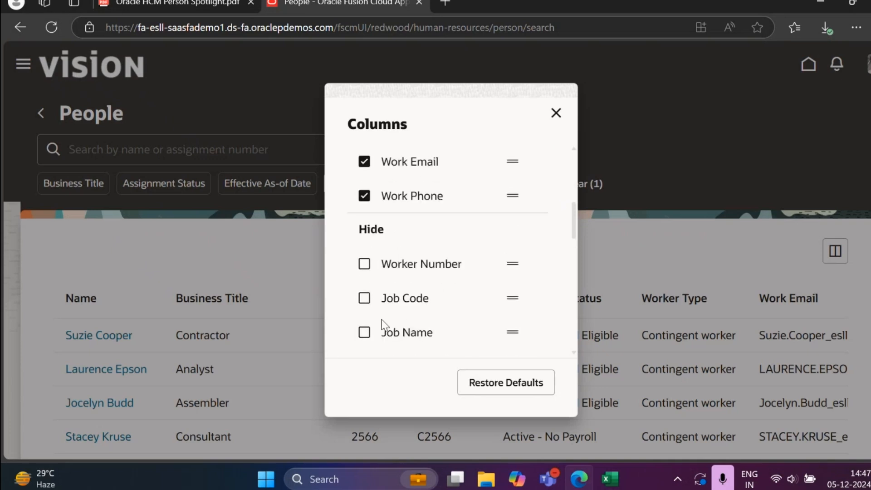
pyautogui.scroll(-3, 440, 316)
pyautogui.scroll(-4, 447, 312)
pyautogui.scroll(10, 445, 281)
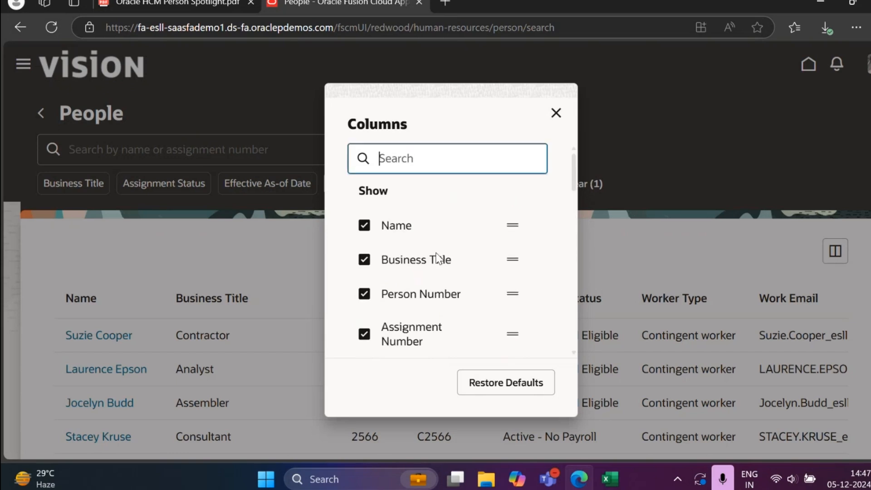
pyautogui.scroll(-1, 420, 229)
pyautogui.scroll(1, 453, 226)
pyautogui.scroll(-5, 502, 293)
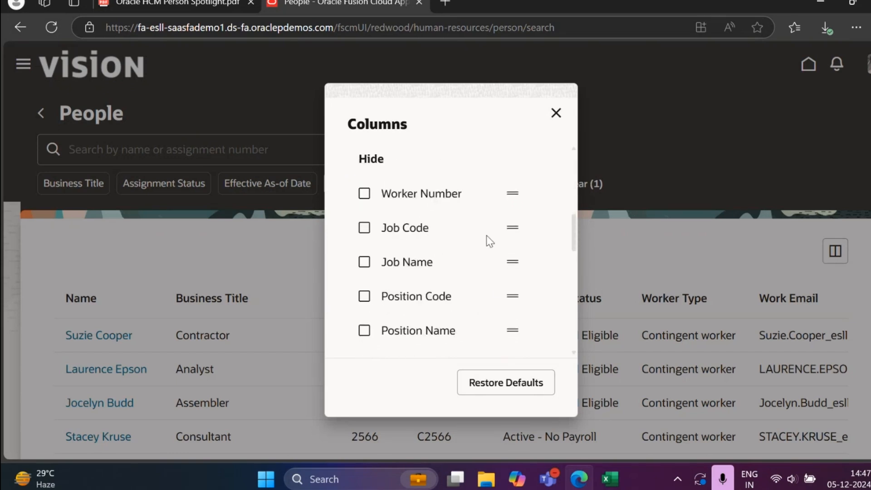
# Step: Try moving the hidden Job Code column into the shown columns, and hide it again
pyautogui.scroll(1, 488, 241)
pyautogui.moveTo(513, 297); pyautogui.dragTo(505, 203)
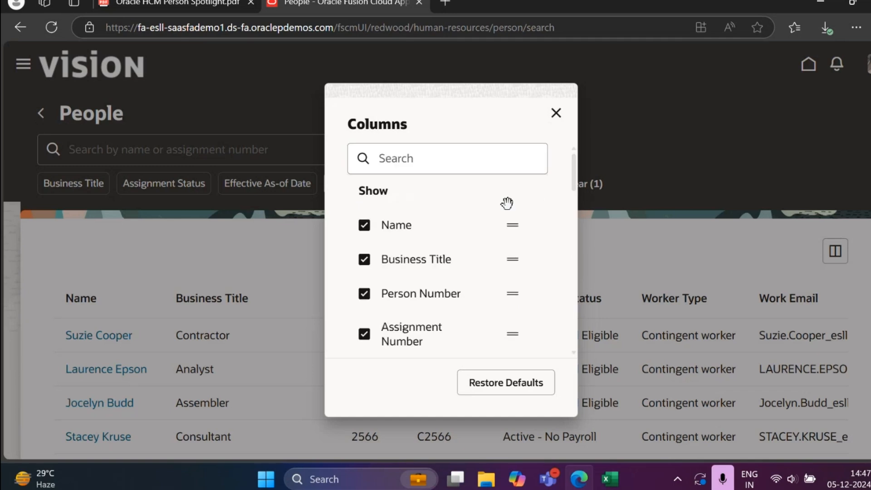
pyautogui.scroll(-5, 456, 285)
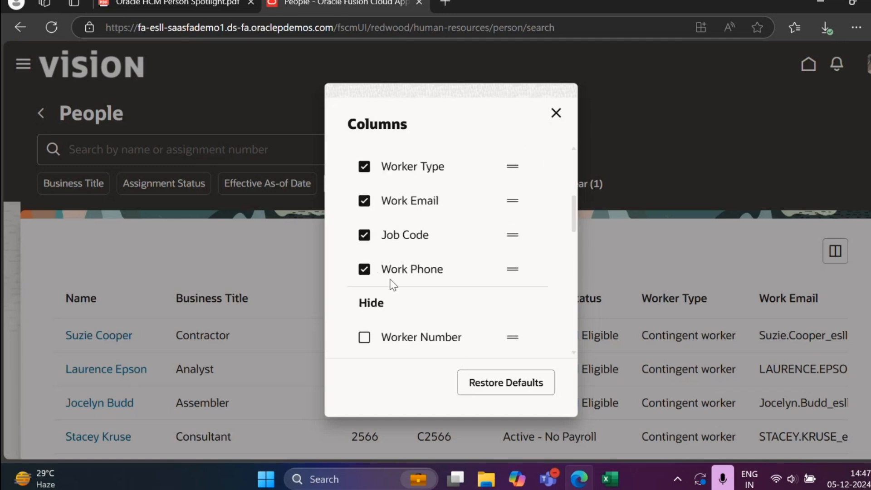
pyautogui.click(364, 234)
pyautogui.scroll(3, 479, 302)
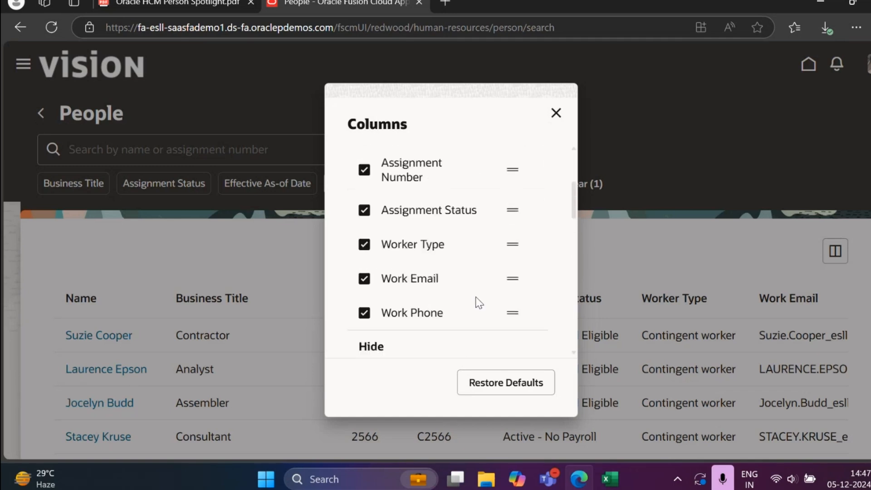
# Step: Add the Department and Termination Date columns to the people list, close the column settings and look over the list
pyautogui.scroll(-8, 479, 303)
pyautogui.scroll(1, 479, 303)
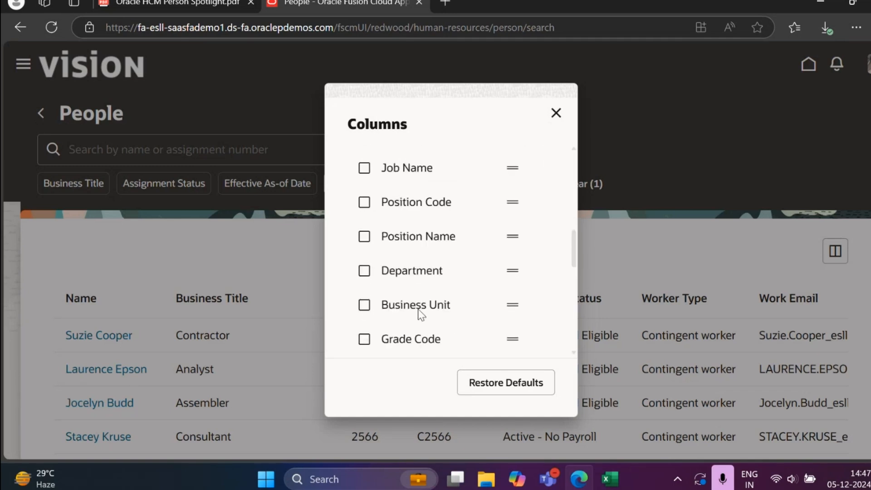
pyautogui.click(364, 271)
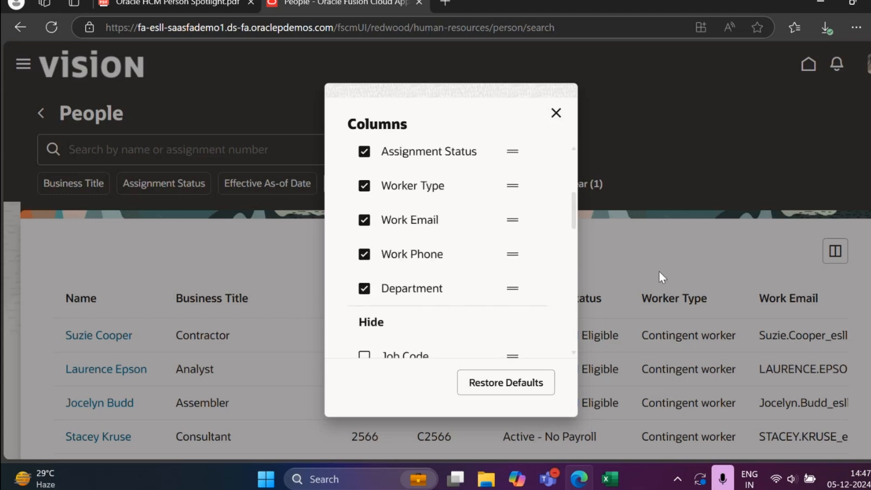
pyautogui.scroll(-10, 494, 346)
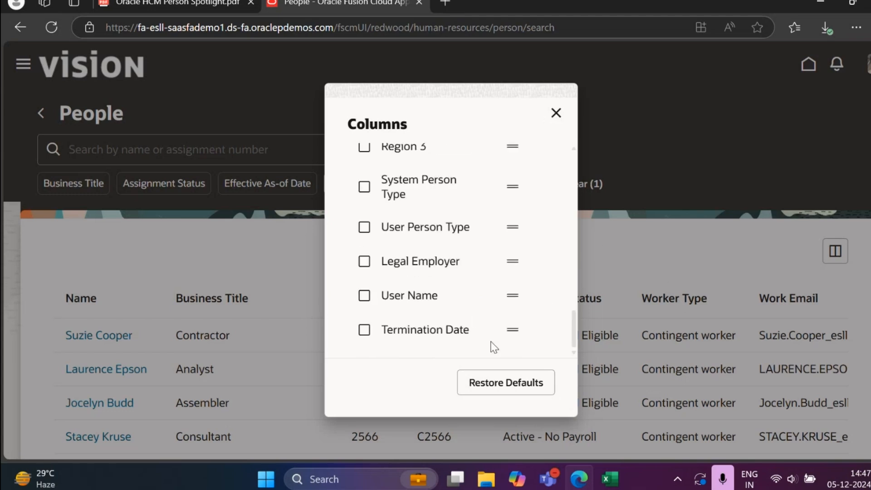
pyautogui.click(369, 336)
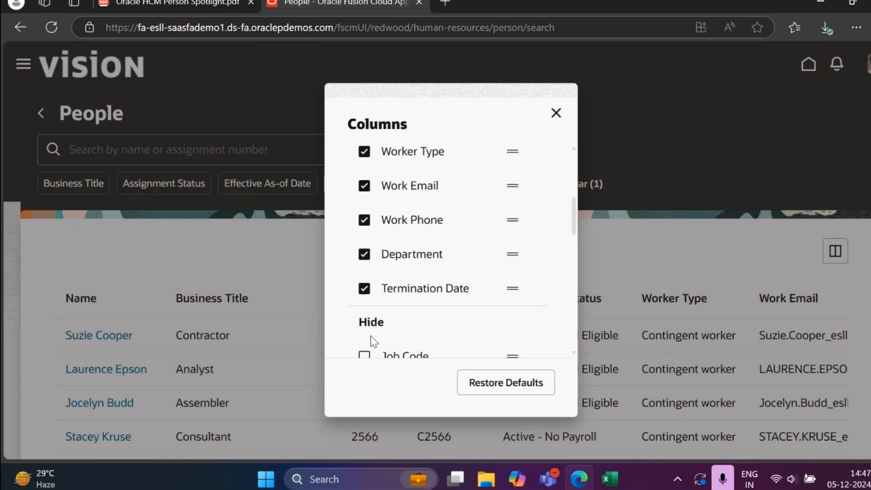
pyautogui.click(560, 117)
pyautogui.scroll(-2, 423, 369)
pyautogui.scroll(-2, 524, 230)
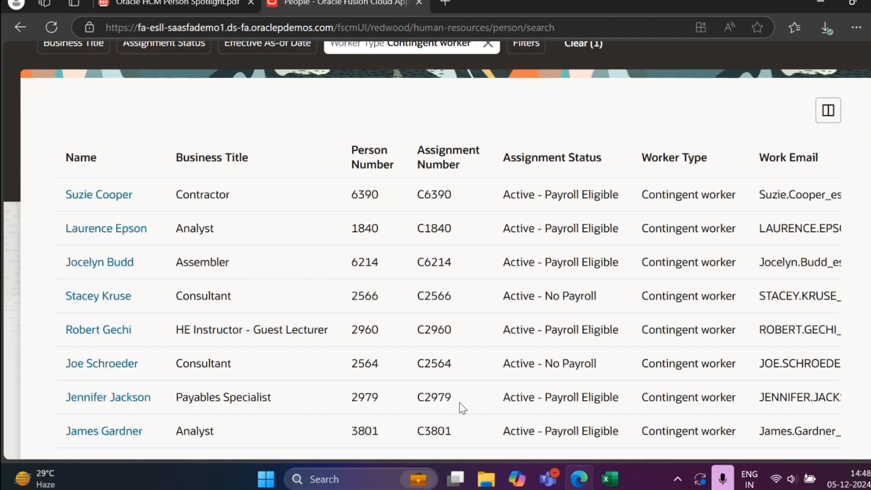
pyautogui.scroll(-10, 468, 399)
pyautogui.scroll(12, 467, 390)
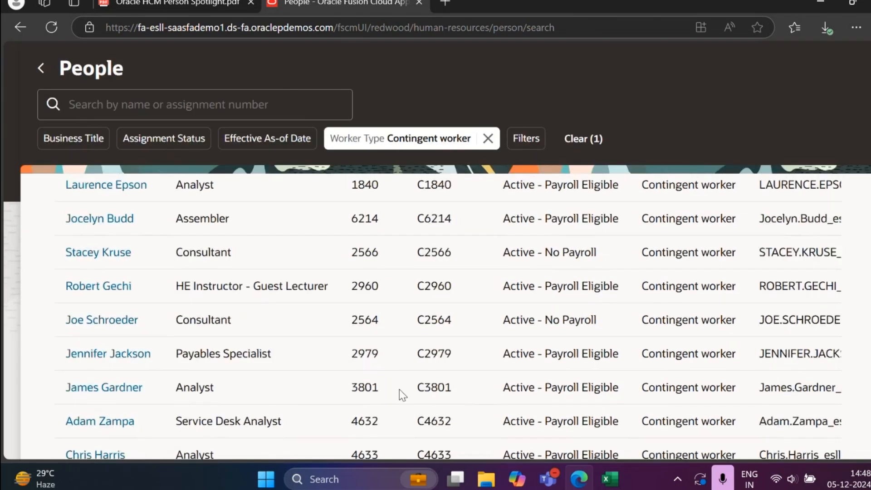
pyautogui.scroll(4, 399, 389)
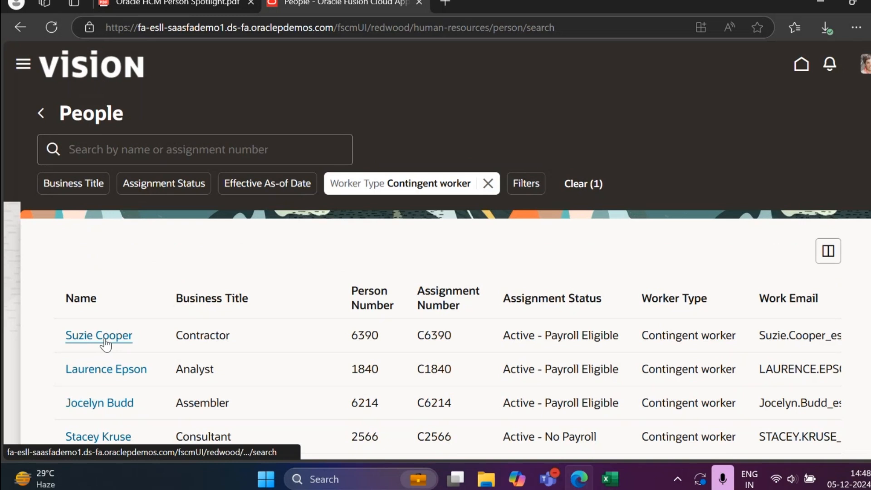
# Step: Search the filtered contingent workers for one person by full name
pyautogui.click(162, 152)
pyautogui.write('marie')
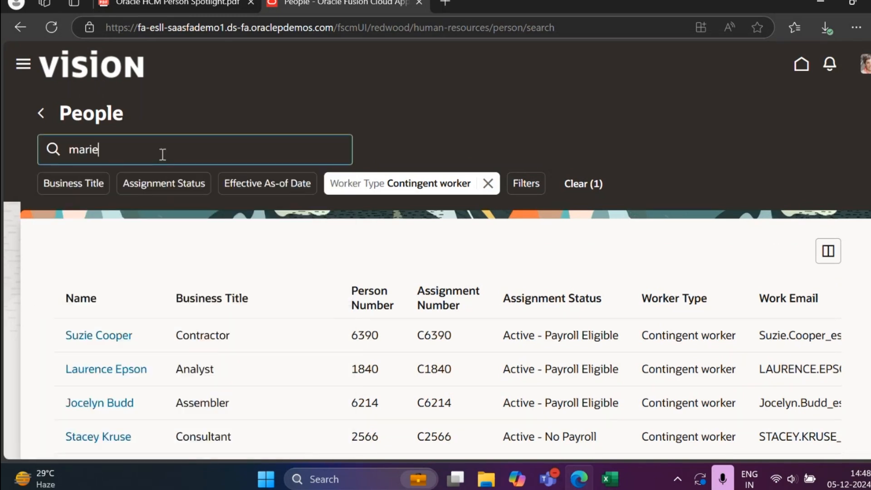
pyautogui.write('a witt')
# Step: Replace the people search text with "ma" and open the profile of the suggested contingent worker
pyautogui.moveTo(150, 147); pyautogui.dragTo(3, 159)
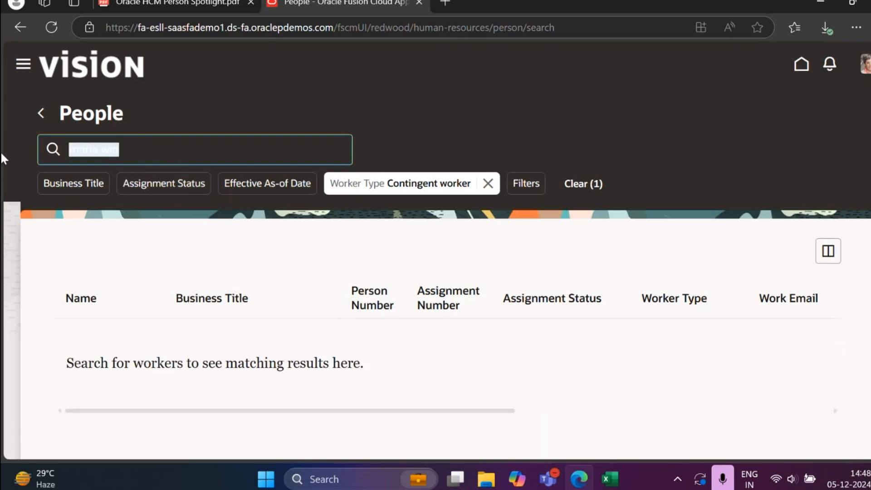
pyautogui.press('BackSpace')
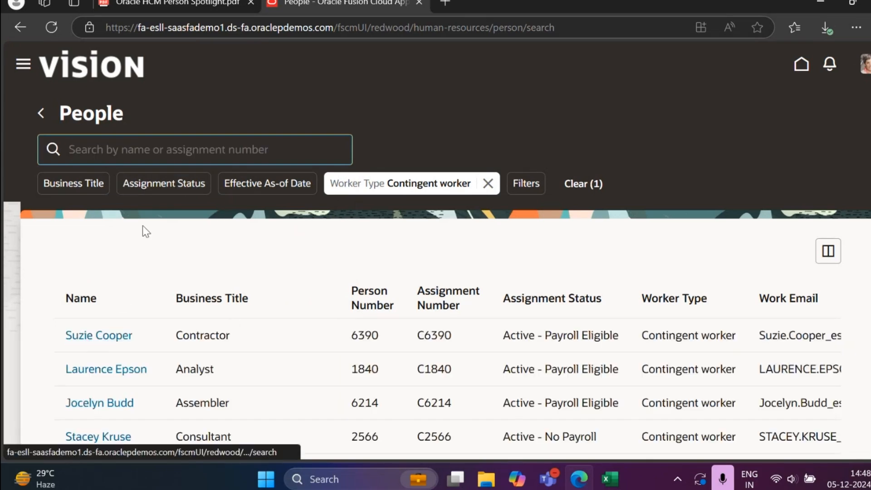
pyautogui.write('ma')
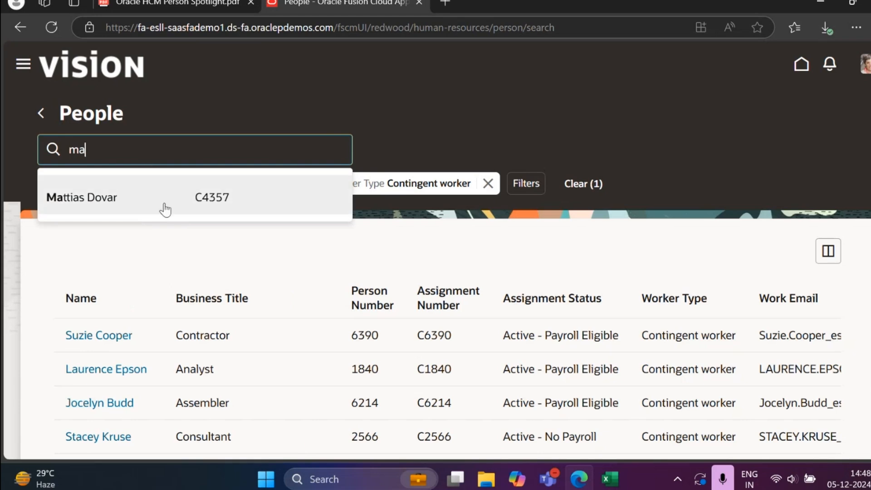
pyautogui.click(165, 210)
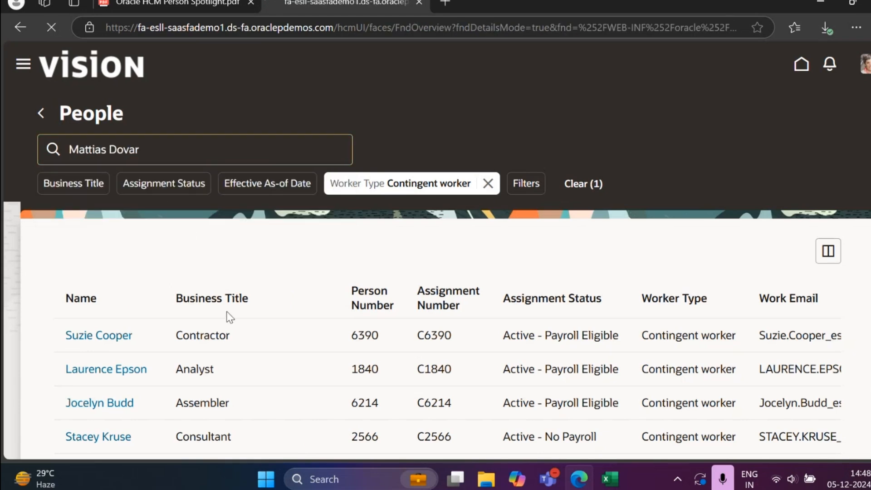
# Step: Examine the Contact Info, About Me and Favorite Links sections of the worker's Public Info page
pyautogui.scroll(-5, 377, 242)
pyautogui.scroll(5, 380, 243)
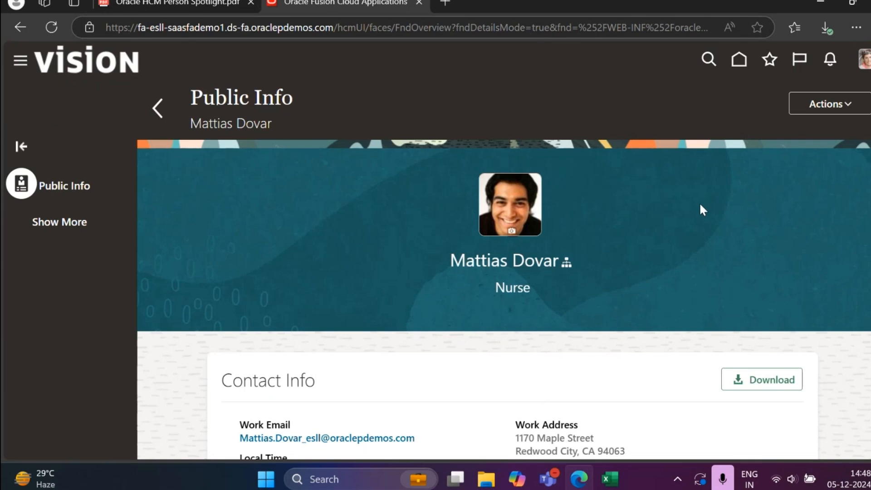
pyautogui.scroll(-5, 487, 273)
pyautogui.scroll(4, 487, 276)
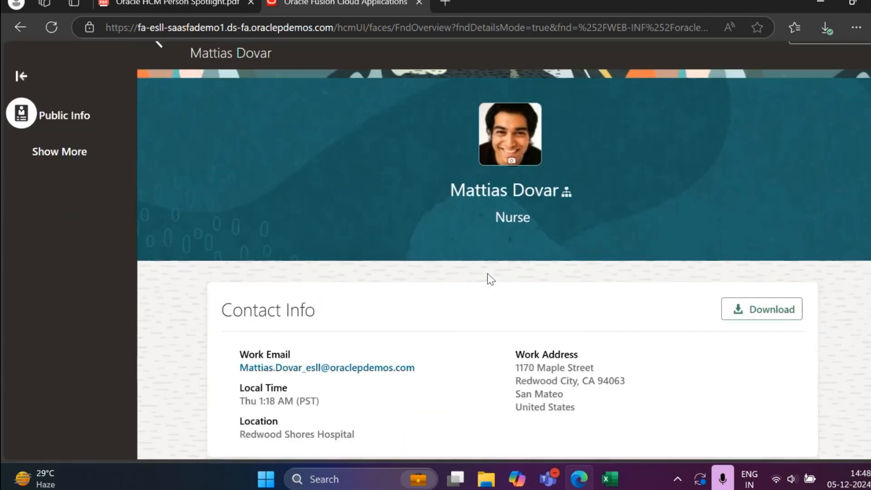
pyautogui.scroll(-1, 490, 278)
pyautogui.scroll(-2, 490, 279)
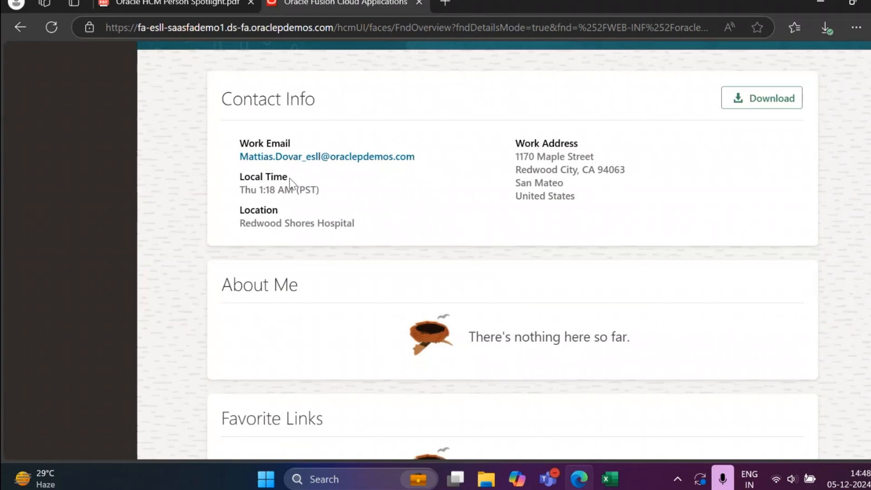
pyautogui.scroll(-3, 577, 241)
pyautogui.scroll(3, 579, 240)
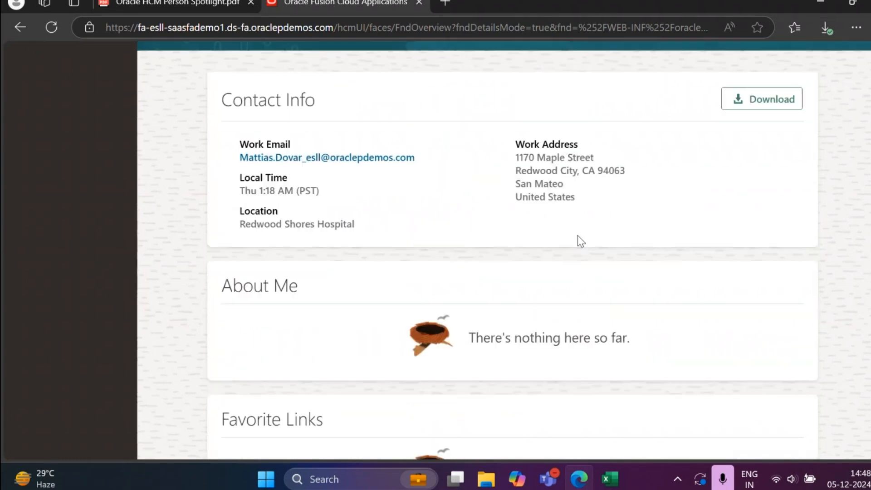
pyautogui.scroll(1, 577, 235)
pyautogui.moveTo(222, 169); pyautogui.dragTo(328, 170)
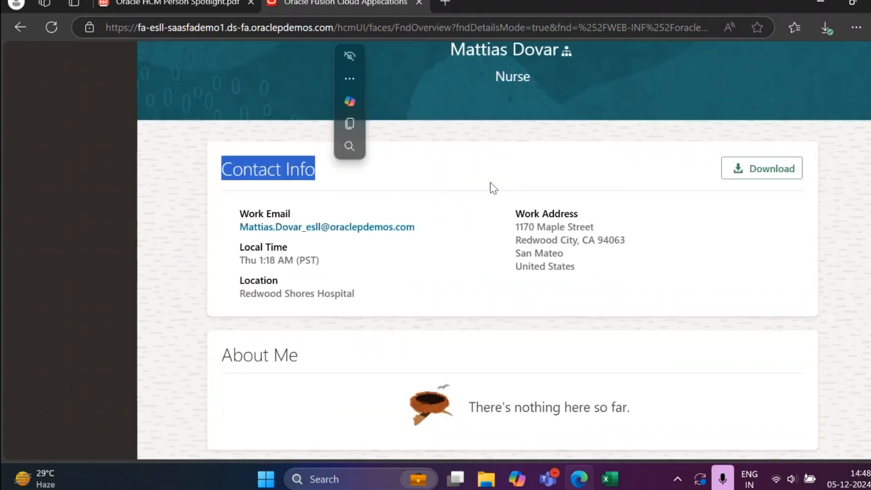
pyautogui.scroll(-4, 425, 261)
pyautogui.scroll(-1, 427, 263)
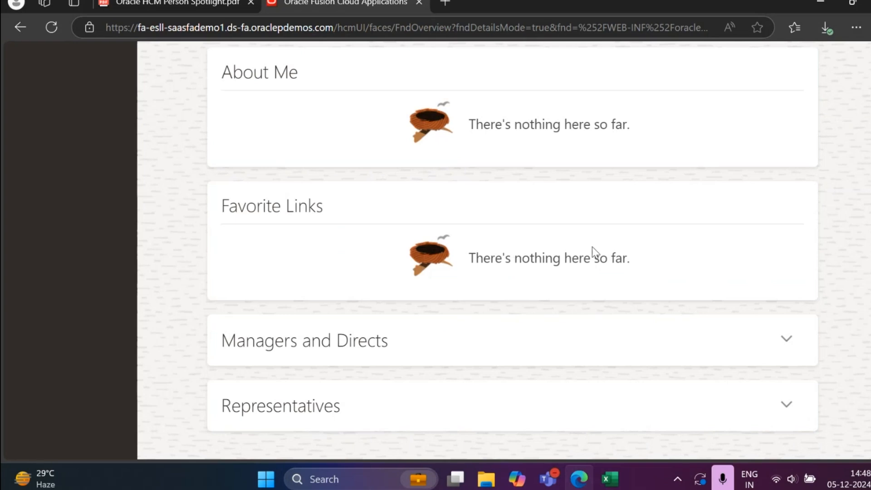
# Step: Expand the Managers and Directs section and the Representatives section of the worker's Public Info, and look over the page
pyautogui.click(786, 340)
pyautogui.scroll(-2, 811, 334)
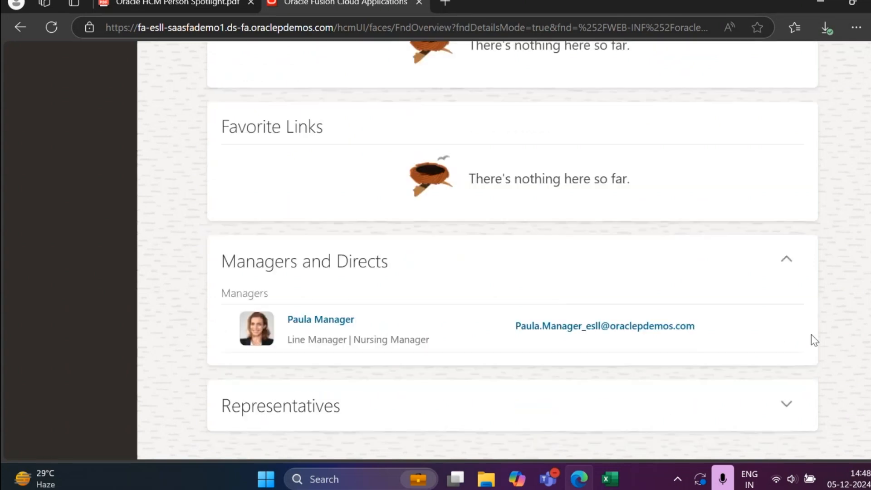
pyautogui.click(794, 413)
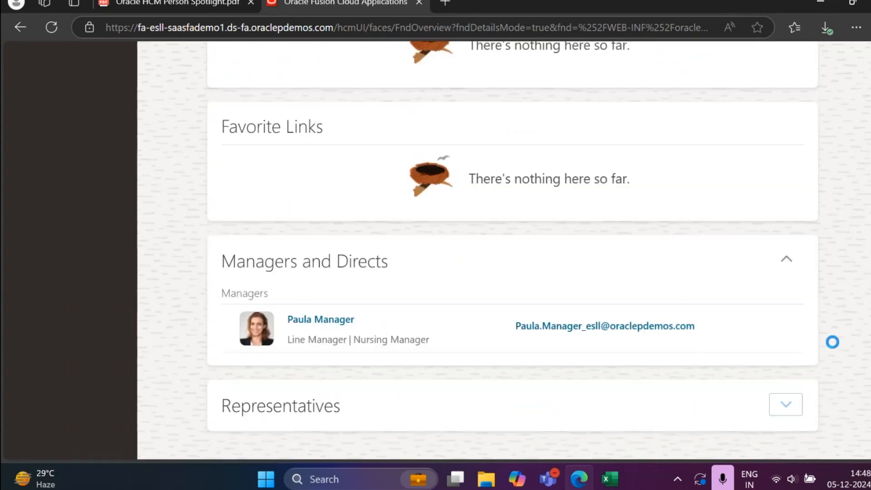
pyautogui.scroll(-5, 833, 343)
pyautogui.scroll(10, 833, 342)
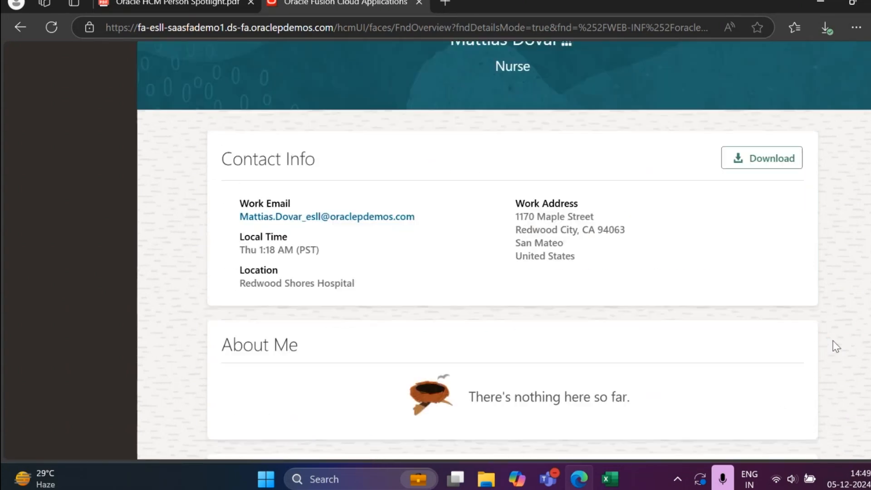
# Step: Show the additional profile areas available for the worker and look through them
pyautogui.click(68, 222)
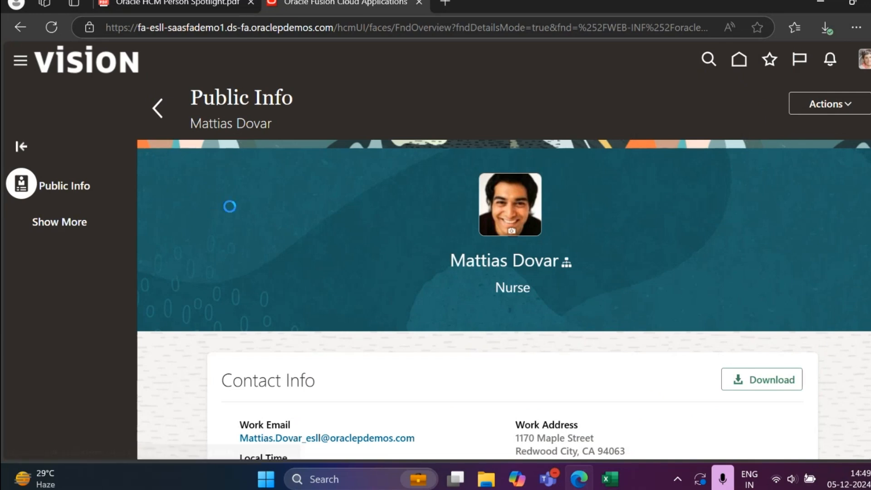
pyautogui.scroll(-4, 102, 261)
pyautogui.scroll(-3, 102, 260)
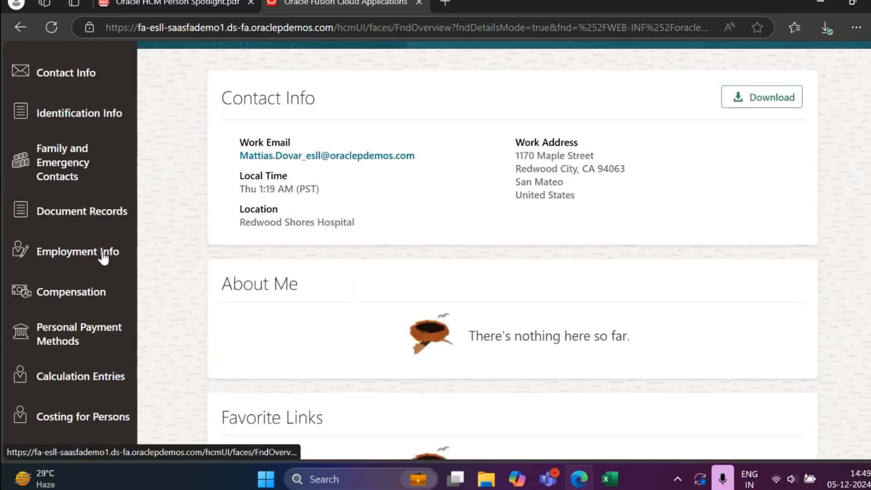
pyautogui.scroll(7, 102, 249)
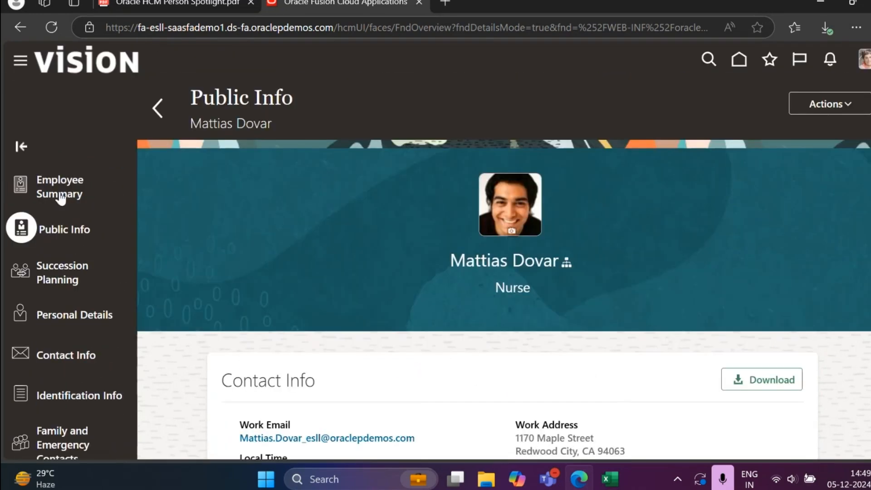
# Step: Open the worker's Employee Summary and look over the contact and assignment information
pyautogui.click(81, 196)
pyautogui.scroll(-7, 799, 314)
pyautogui.scroll(6, 798, 314)
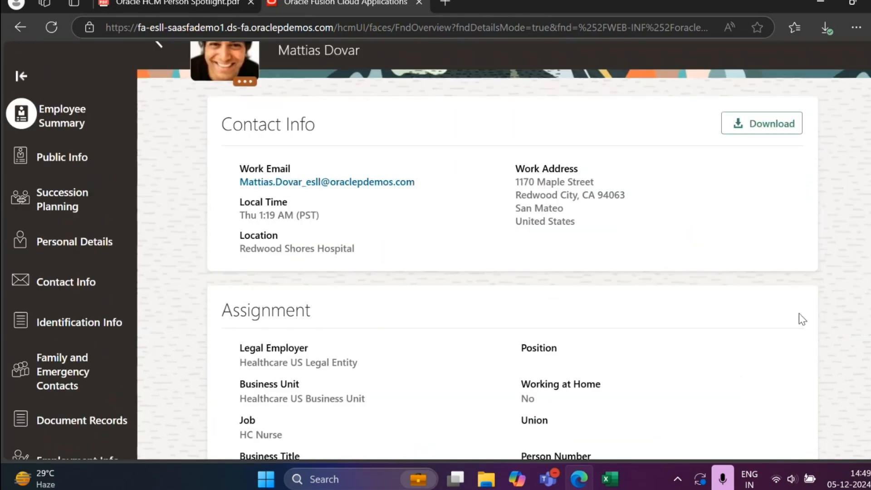
pyautogui.scroll(2, 799, 313)
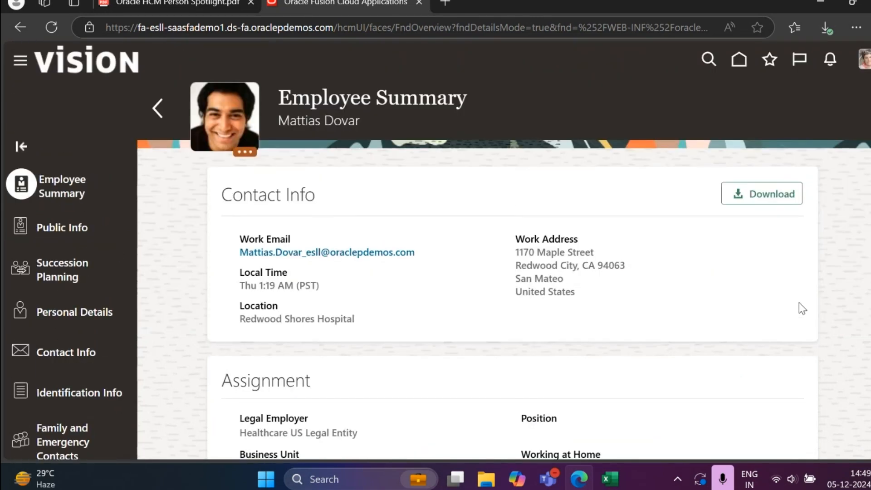
# Step: Open the worker's list of available actions from the Employee Summary and look through the whole list
pyautogui.click(245, 153)
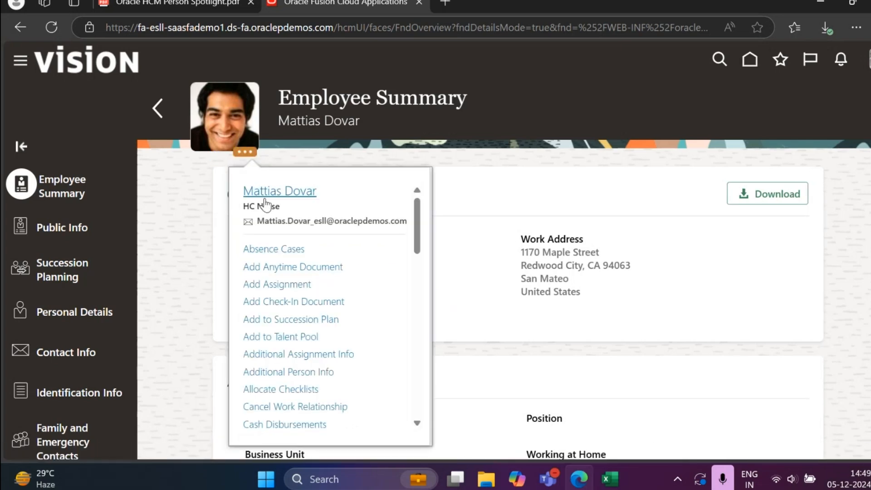
pyautogui.moveTo(417, 232); pyautogui.dragTo(420, 293)
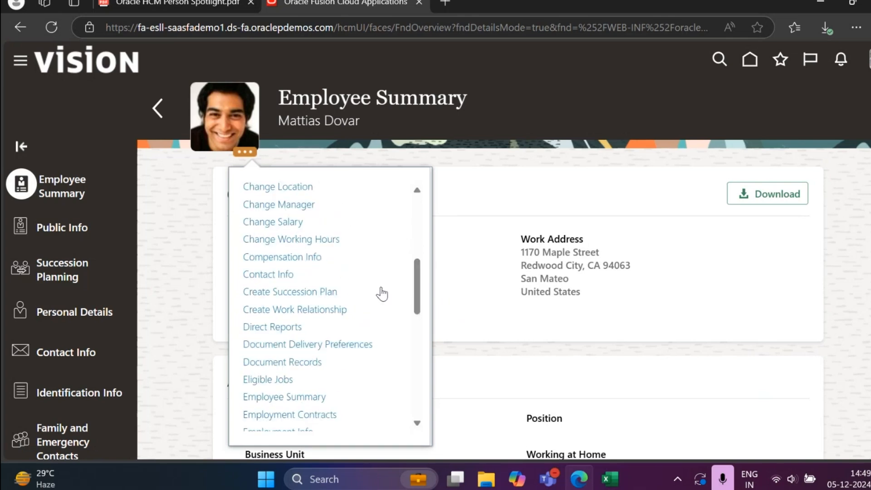
pyautogui.scroll(-4, 272, 245)
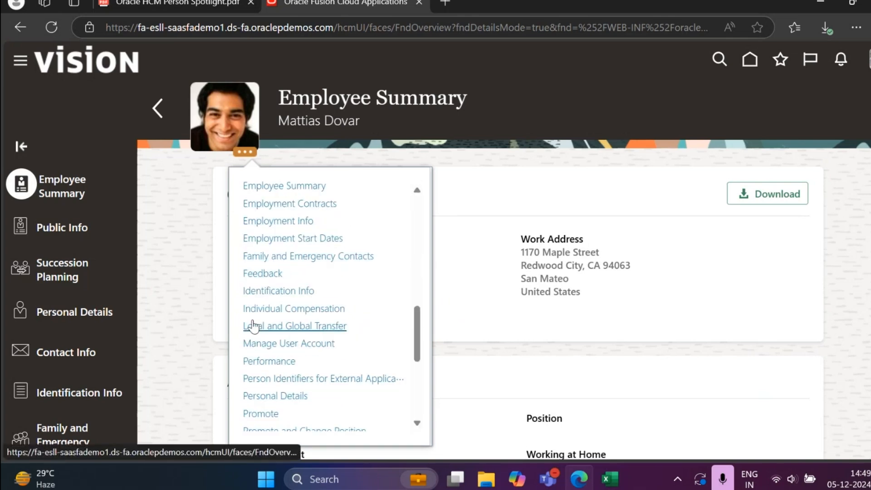
pyautogui.scroll(-5, 328, 316)
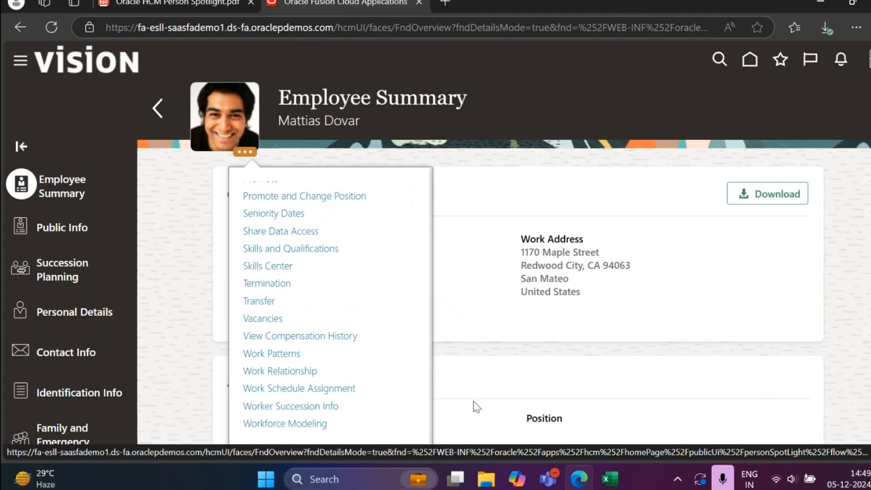
pyautogui.moveTo(416, 384); pyautogui.dragTo(422, 252)
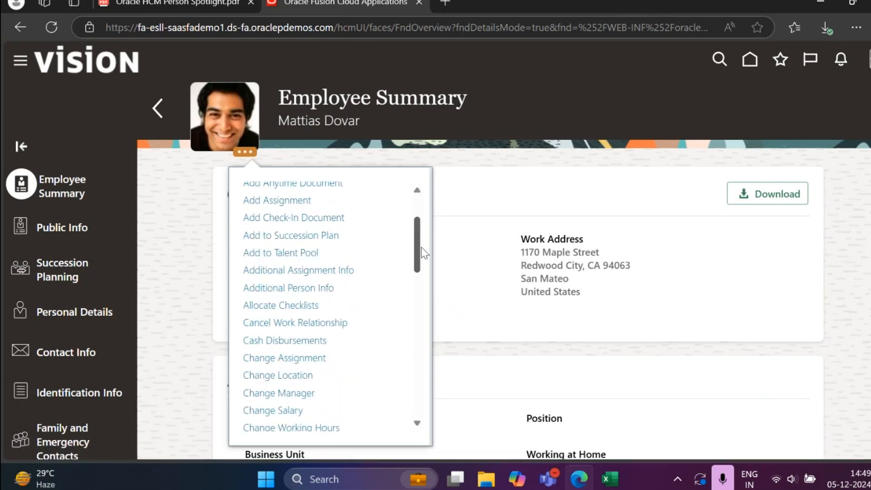
pyautogui.scroll(2, 234, 193)
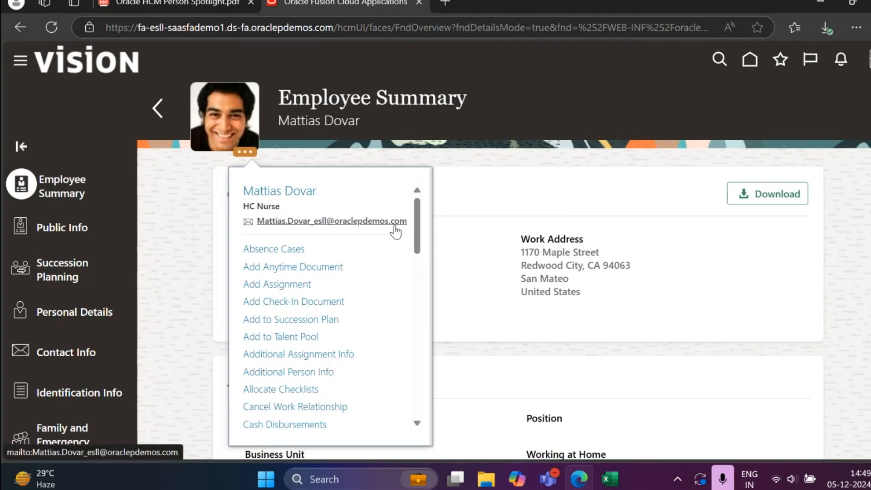
# Step: Return to the worker's Public Info page and look over its contents again
pyautogui.click(62, 228)
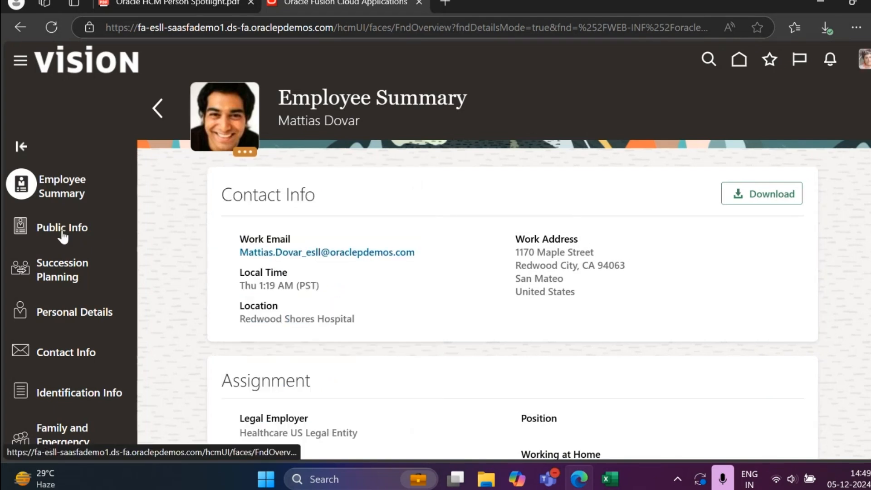
pyautogui.scroll(-7, 415, 271)
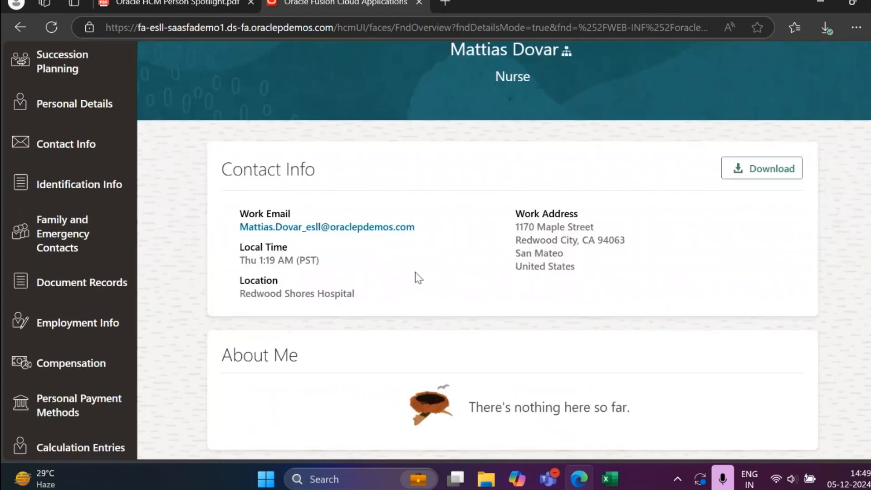
pyautogui.scroll(8, 415, 271)
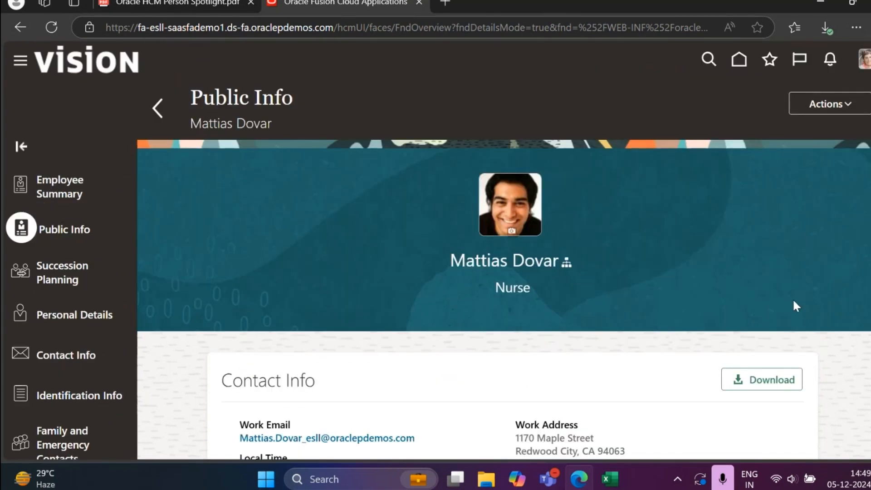
pyautogui.scroll(-7, 821, 293)
pyautogui.scroll(8, 821, 293)
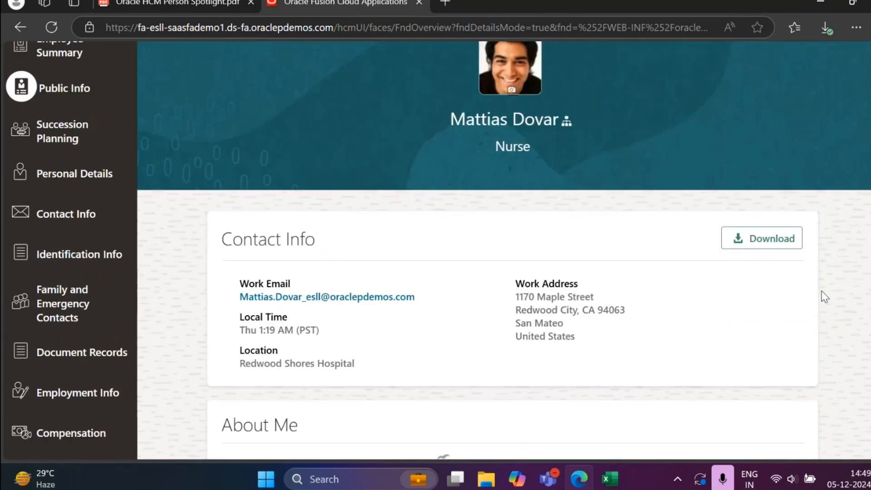
# Step: Open Provide Feedback from the Public Info actions, view the Feedback page, and go back to the people list
pyautogui.click(845, 104)
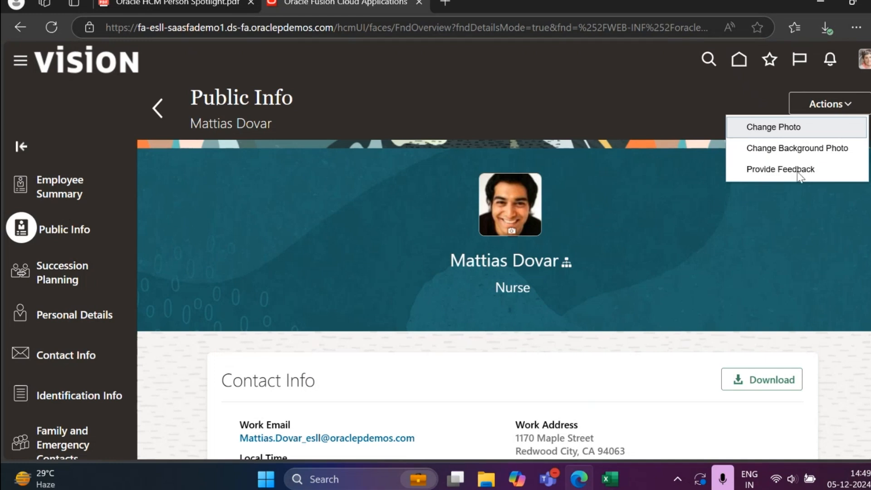
pyautogui.click(844, 175)
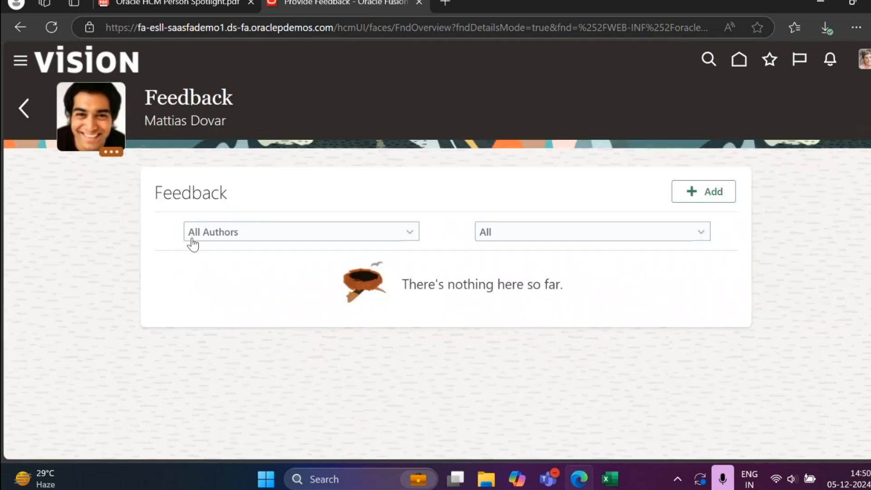
pyautogui.click(30, 129)
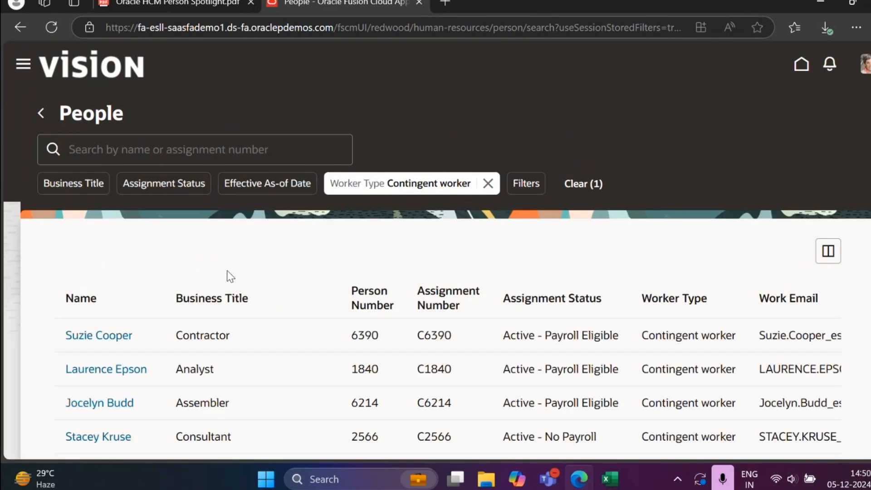
# Step: Open the profile of the first contingent worker in the people list and look over the Public Info page
pyautogui.click(115, 342)
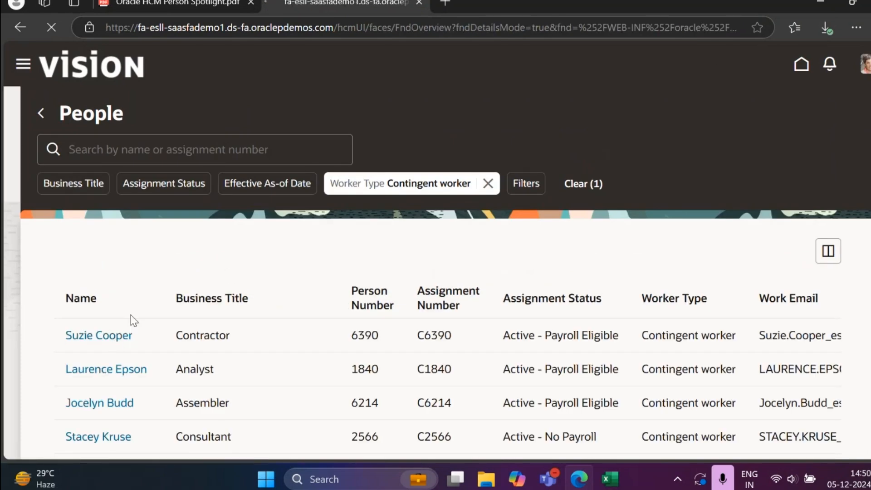
pyautogui.scroll(-5, 364, 245)
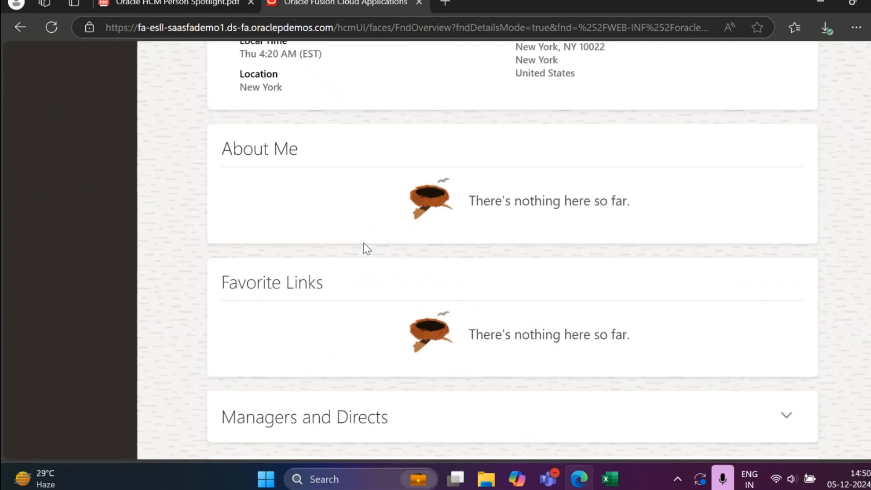
pyautogui.scroll(6, 364, 245)
# Step: Expand the contingent worker's profile to show all available sections and open the Document Records page
pyautogui.click(66, 230)
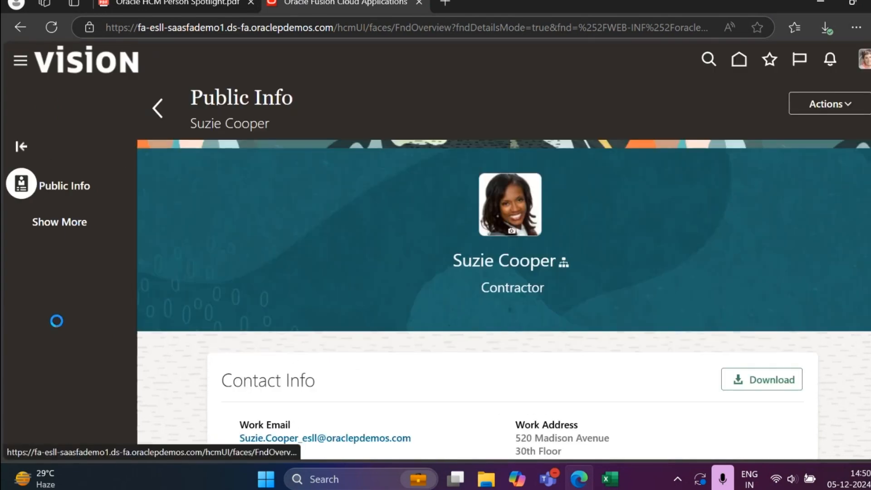
pyautogui.scroll(-6, 56, 321)
pyautogui.click(89, 170)
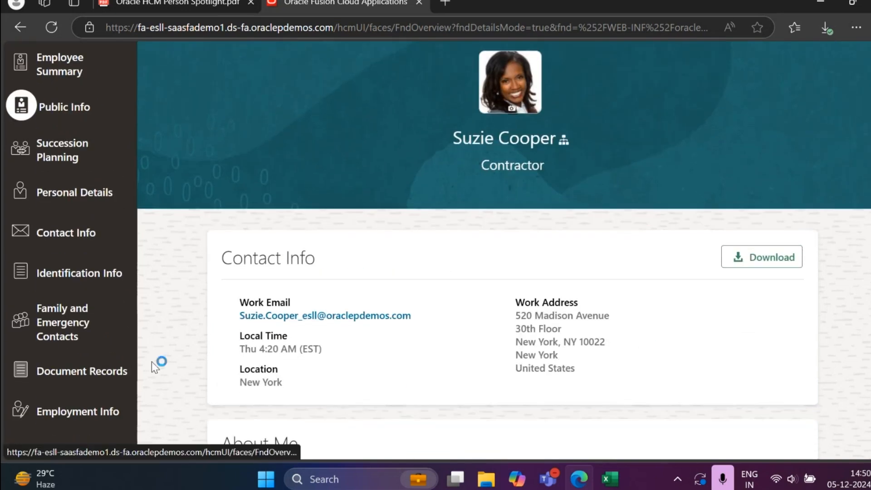
pyautogui.click(106, 370)
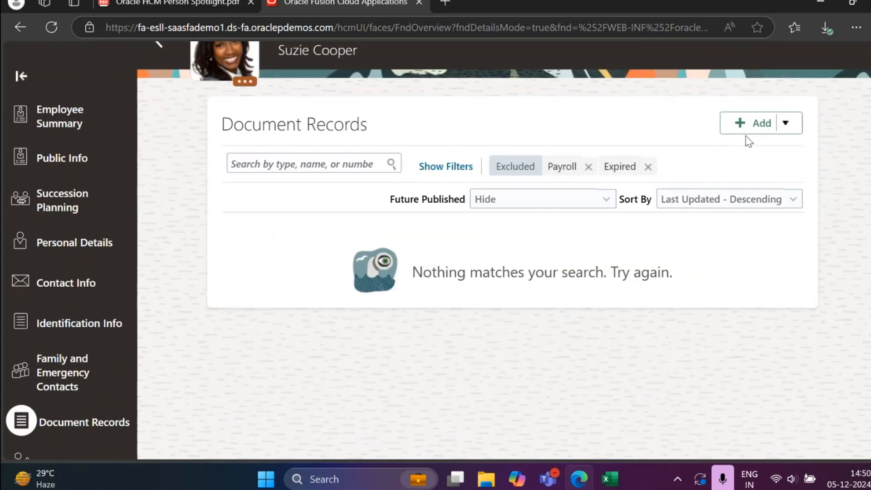
# Step: Look through the worker's full list of profile sections, from Employee Summary down to Additional Person Info
pyautogui.scroll(-1, 98, 350)
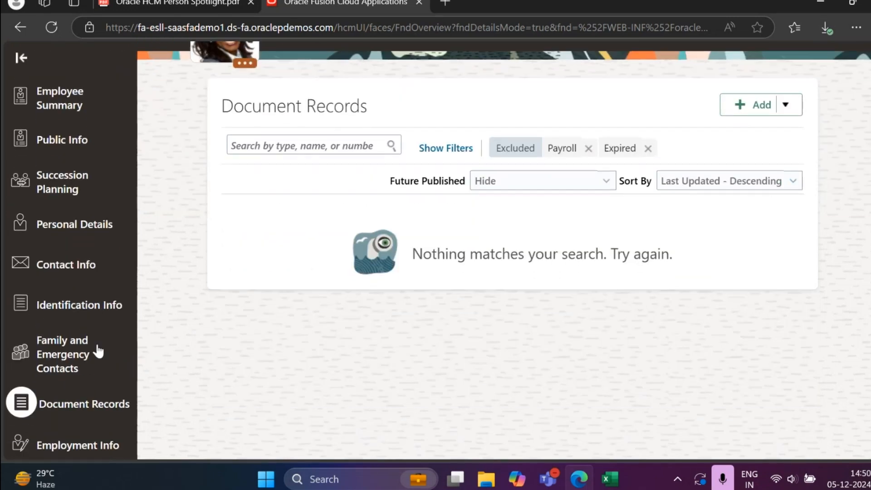
pyautogui.scroll(-7, 99, 350)
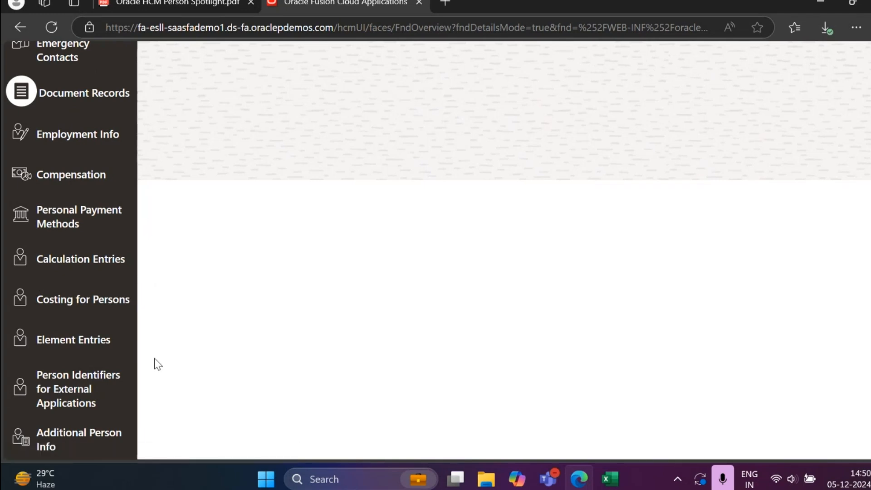
pyautogui.scroll(5, 162, 341)
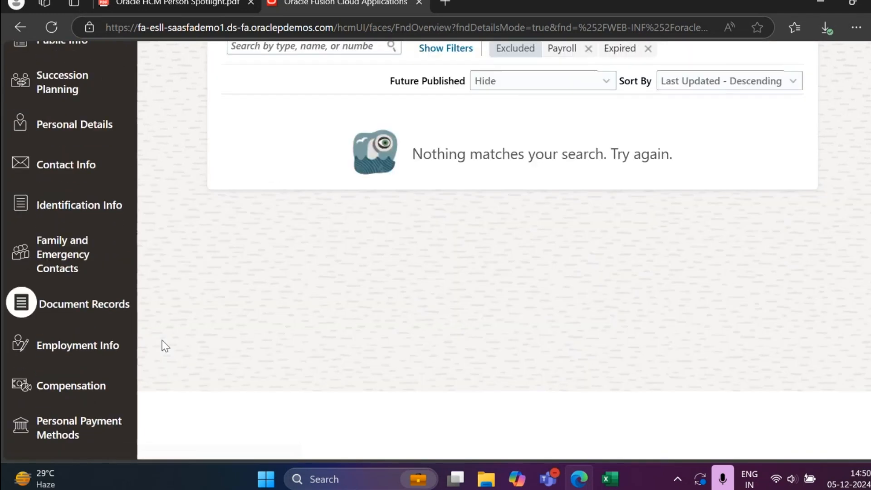
pyautogui.scroll(4, 162, 340)
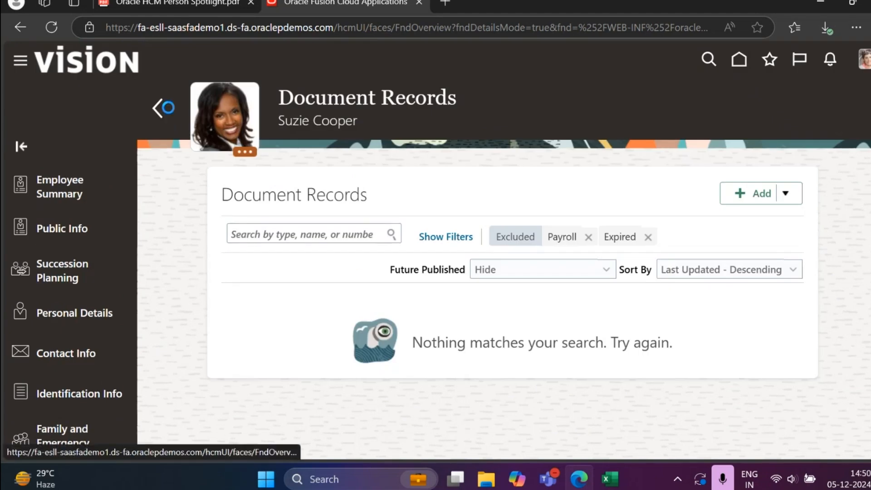
# Step: Go back to the people list and look over the listed contingent workers
pyautogui.click(159, 108)
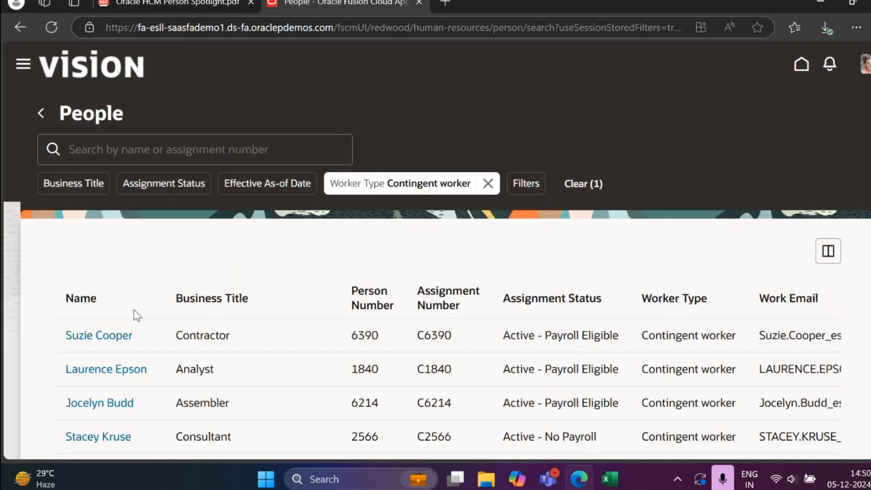
pyautogui.scroll(-5, 135, 309)
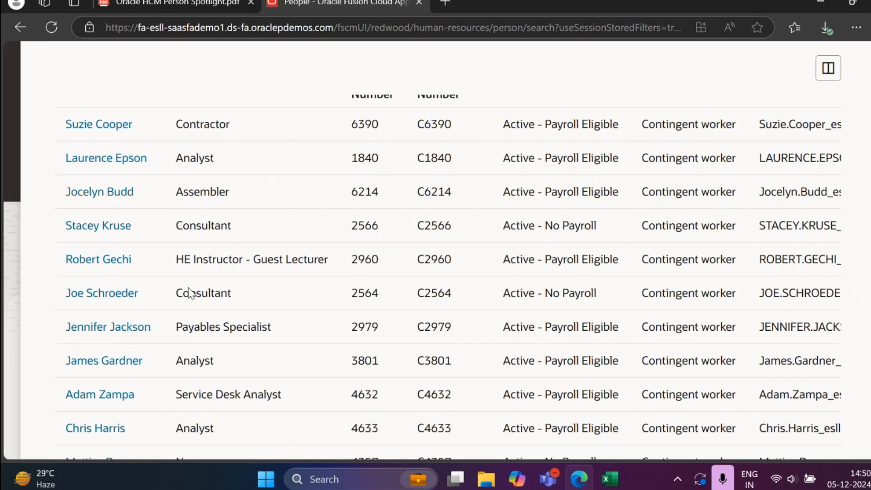
pyautogui.scroll(2, 189, 293)
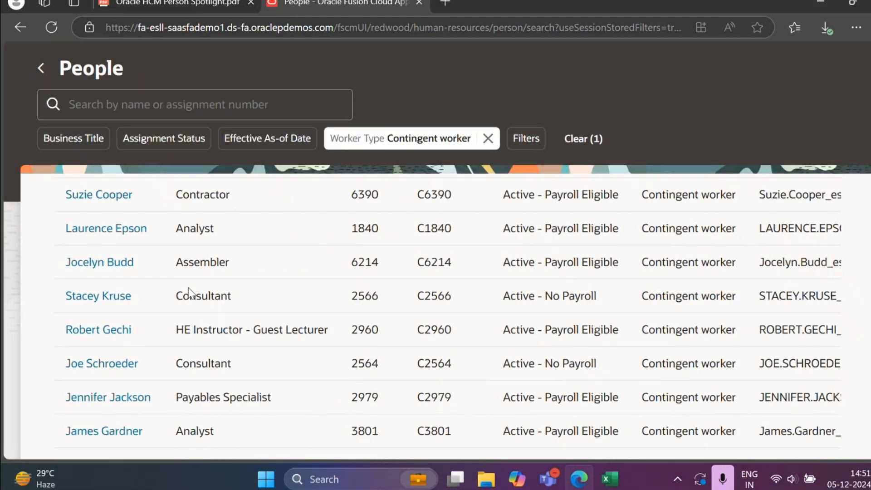